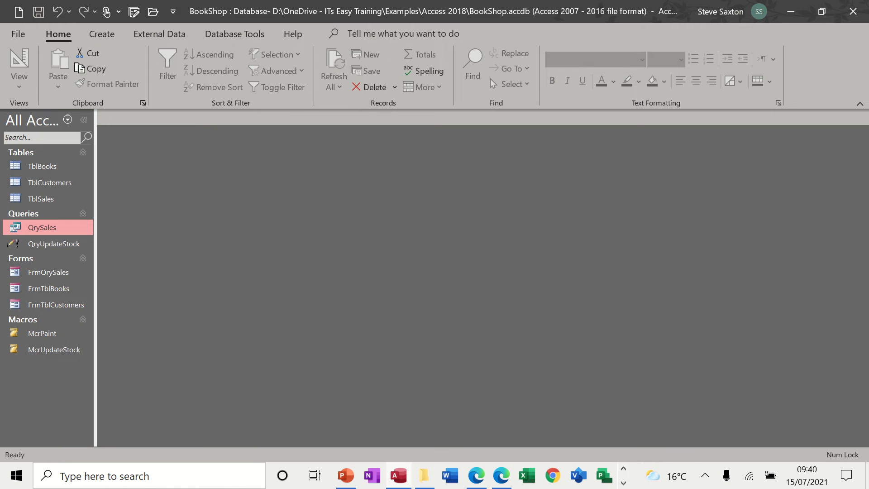
- Open the QrySales query in Design View and widen the TotalSales column enough to read its full expression
double_click(59, 232)
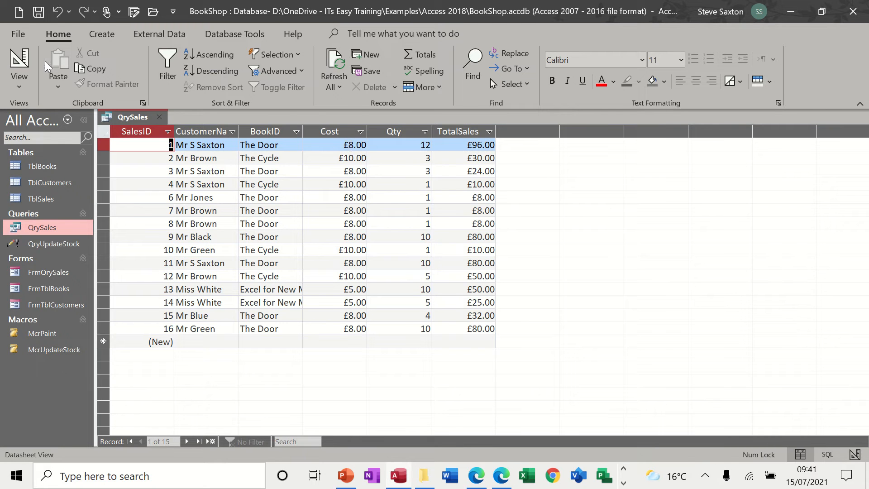
click(20, 61)
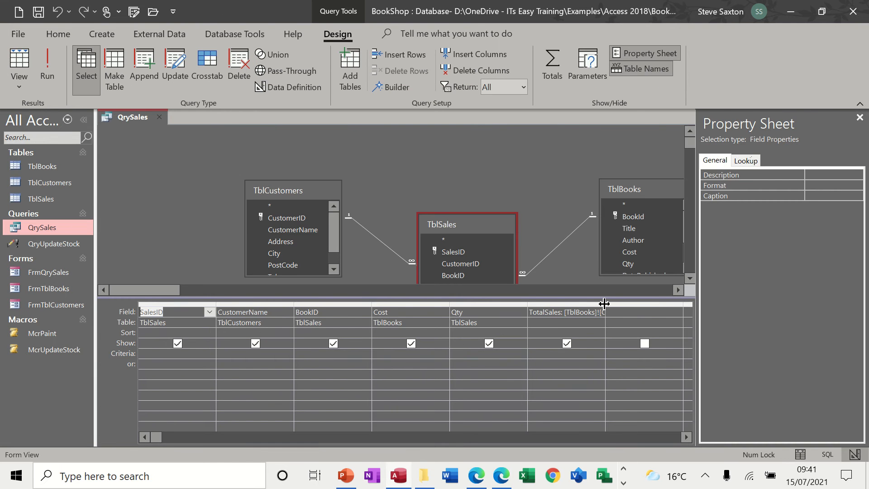
drag(605, 303, 671, 303)
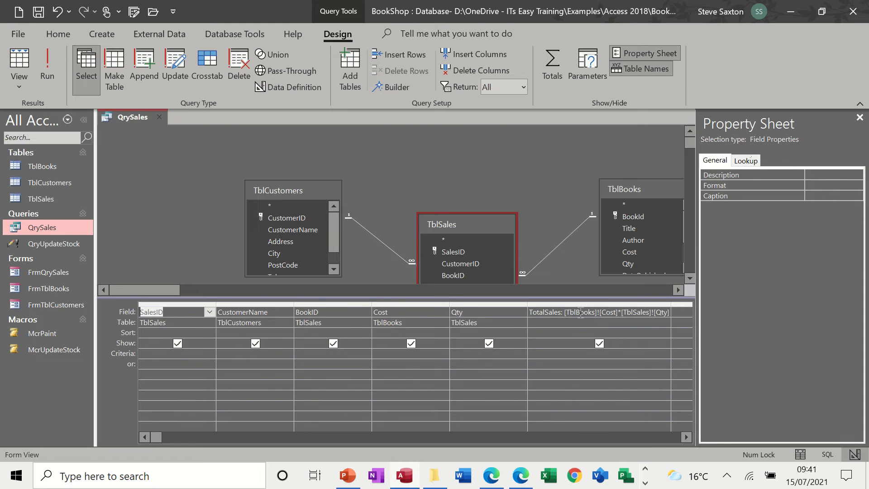
- Examine the TotalSales calculation in the Expression Builder and close QrySales without saving the design changes
click(382, 88)
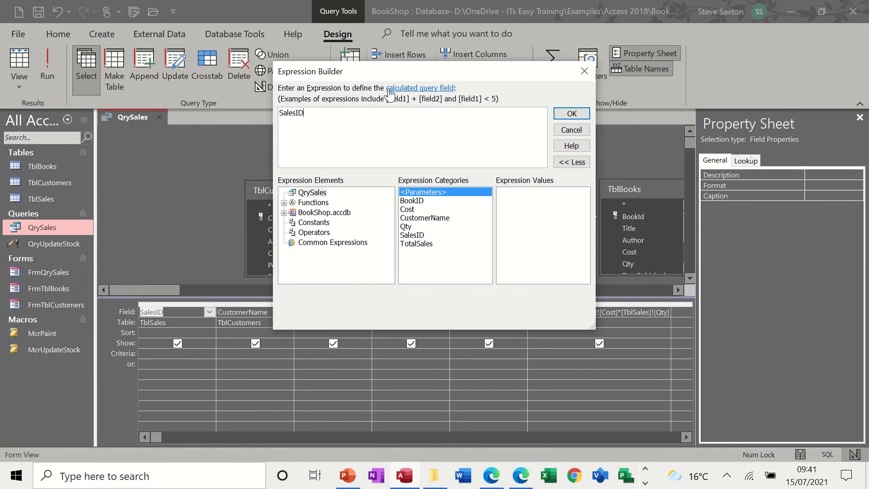
click(584, 71)
click(582, 311)
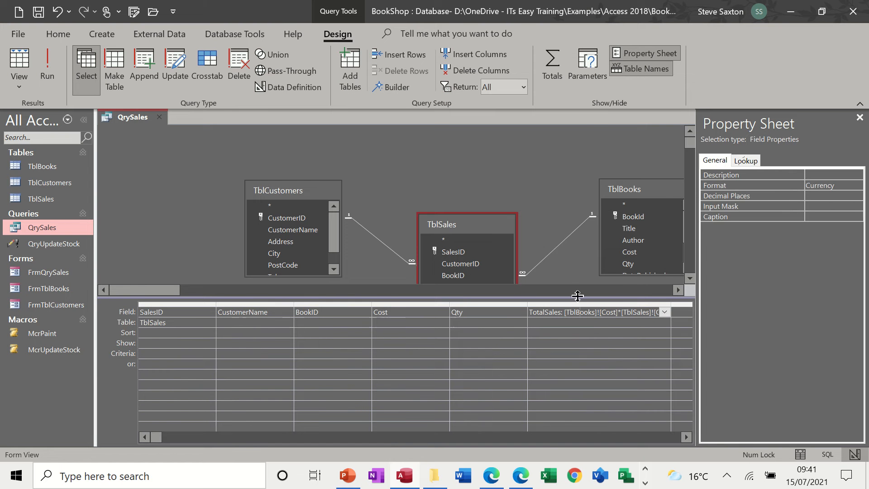
click(395, 87)
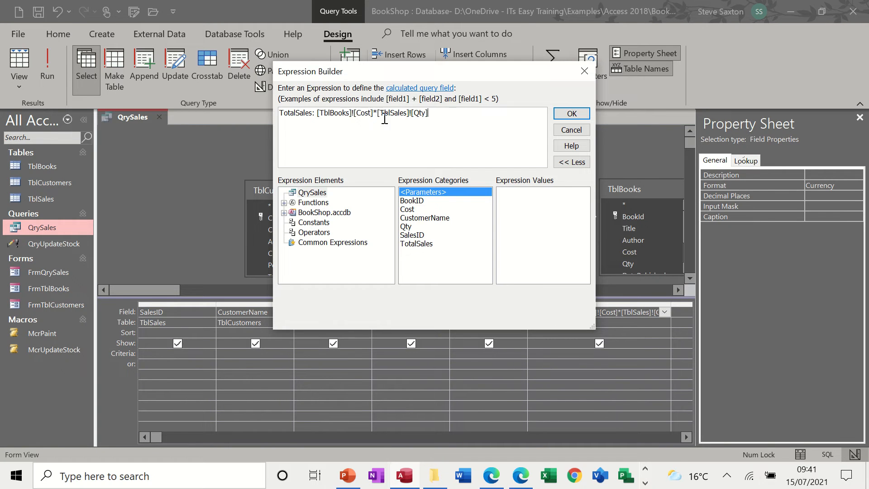
click(564, 134)
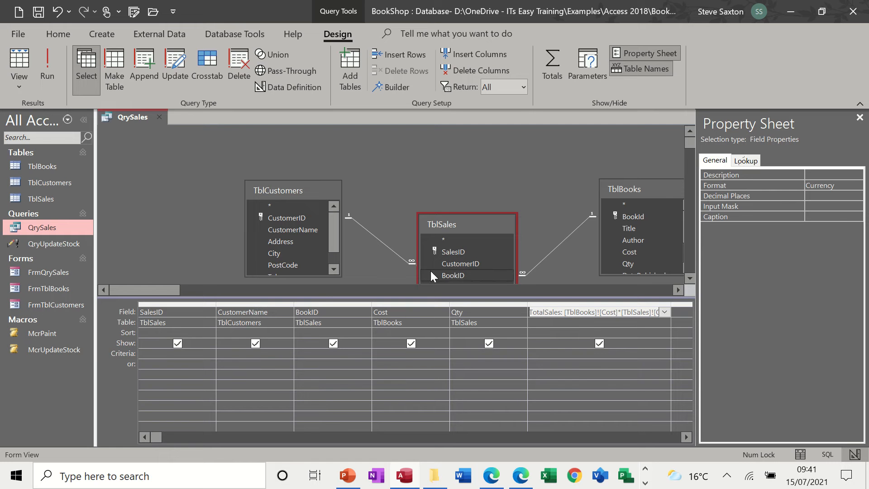
click(159, 117)
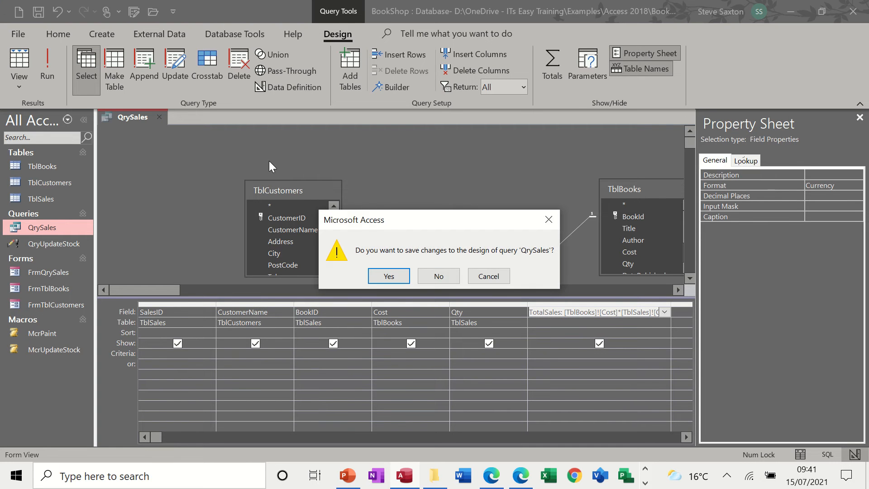
click(430, 275)
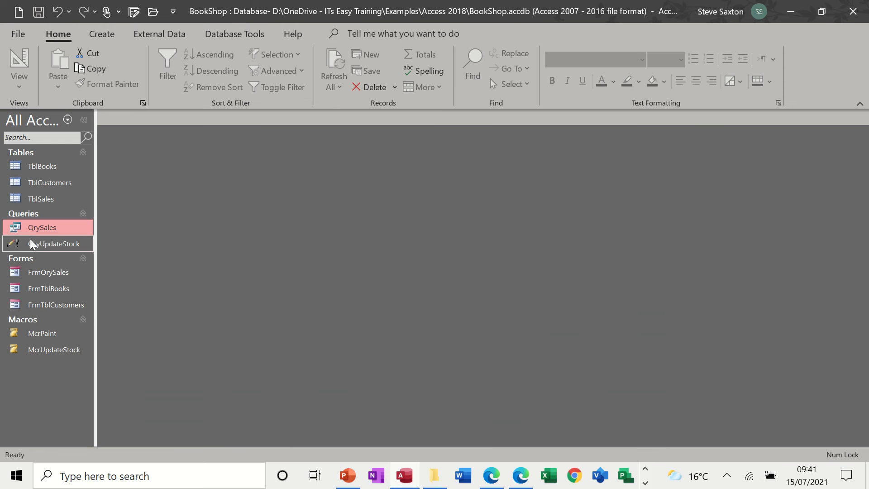
- Start a Report Wizard report based on the QrySales query and include all of its fields
click(101, 34)
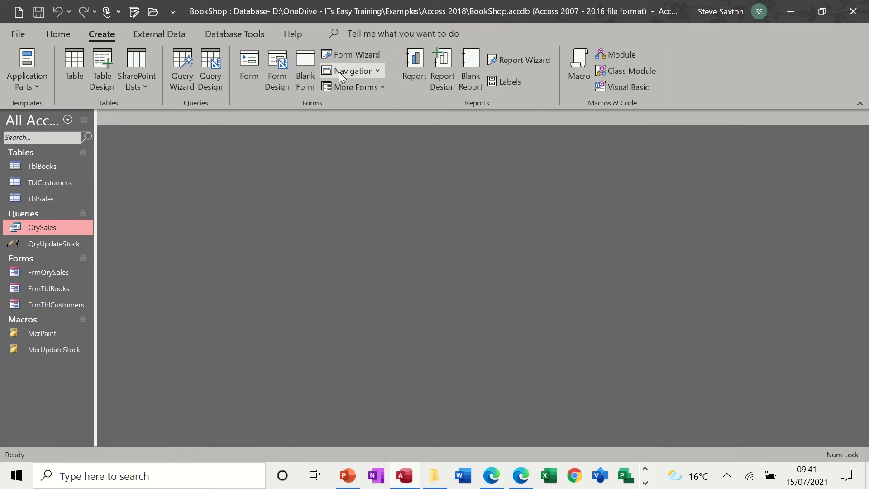
click(518, 60)
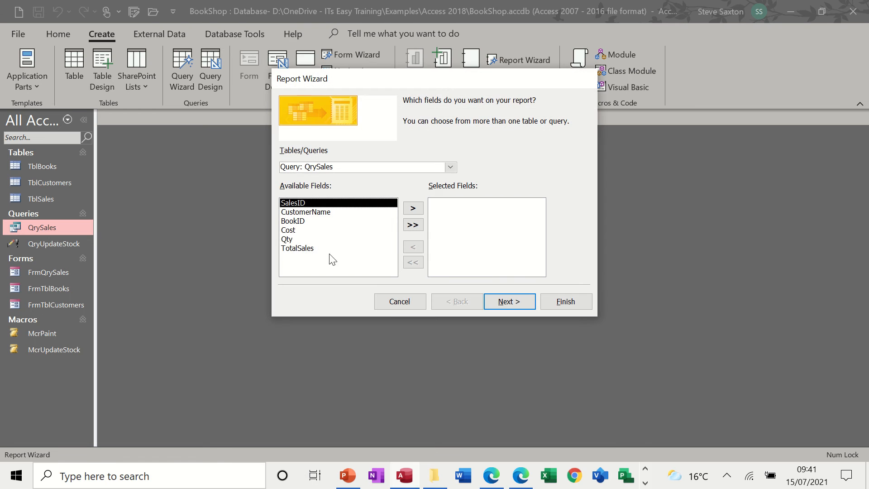
click(411, 226)
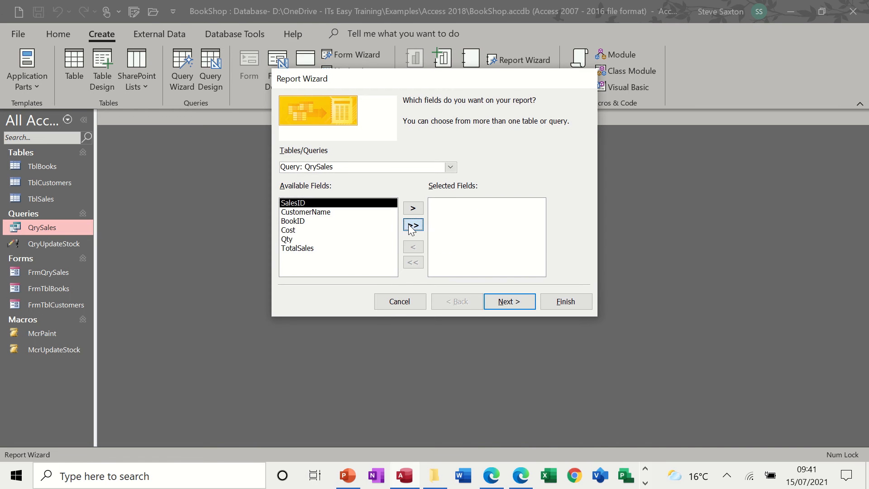
click(508, 301)
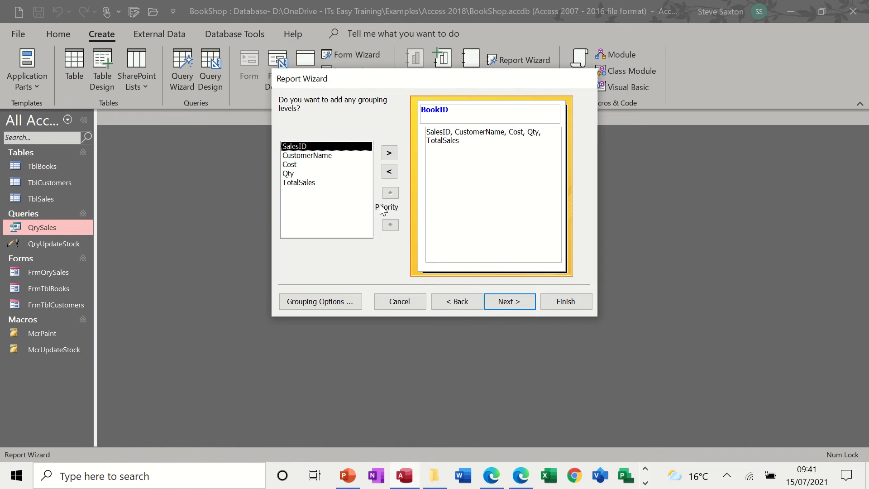
- Replace the BookID grouping level with CustomerName and continue to the sorting and summary stage
click(389, 171)
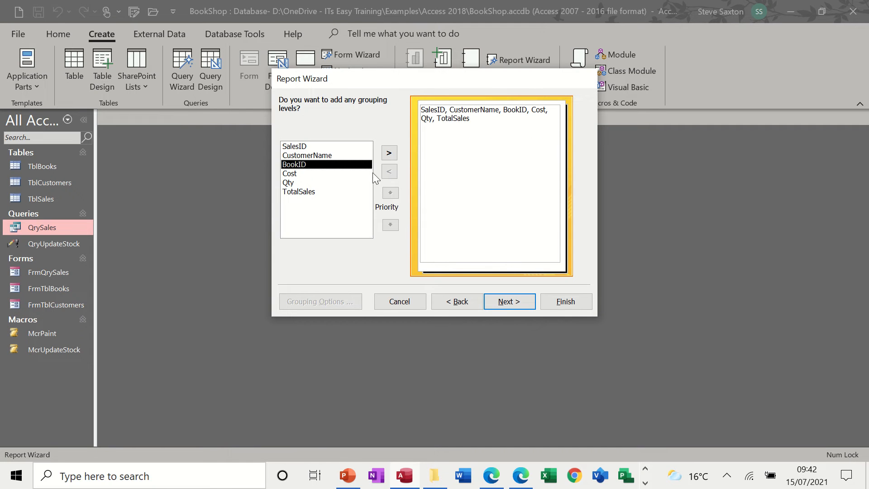
click(322, 155)
click(388, 153)
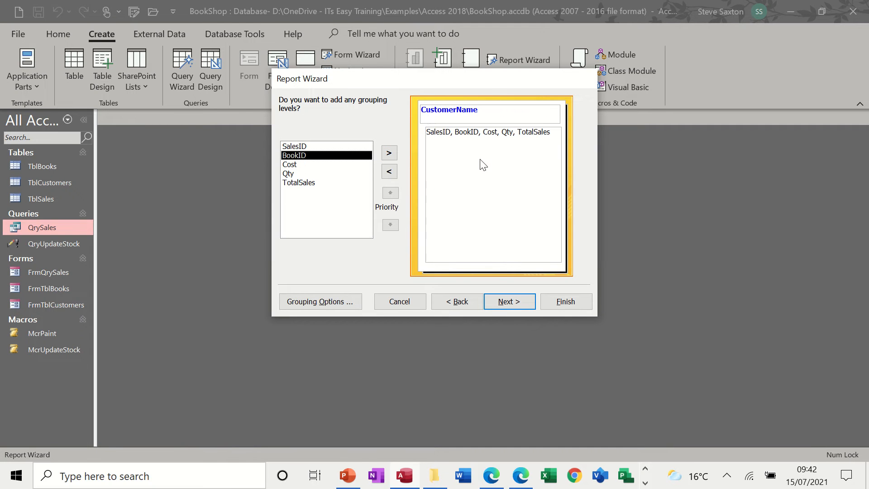
click(501, 302)
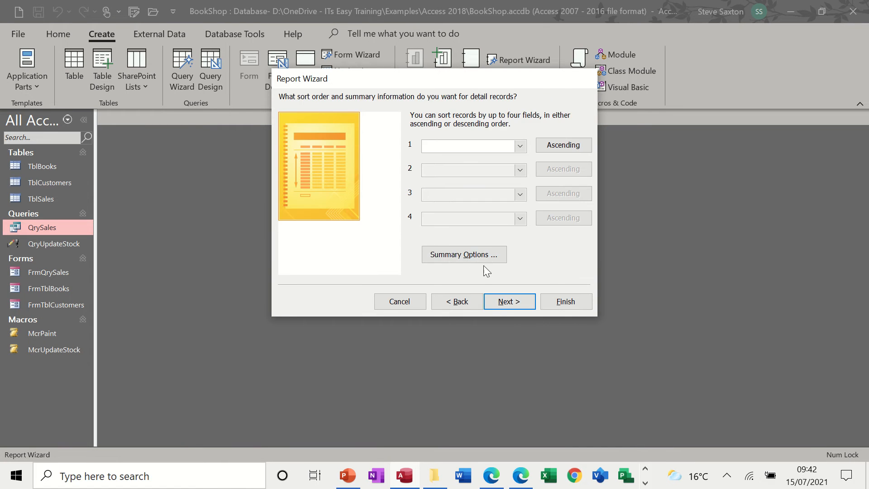
- Add Sum and Avg summaries for TotalSales with percent of total for sums, leaving the detail records unsorted
click(465, 255)
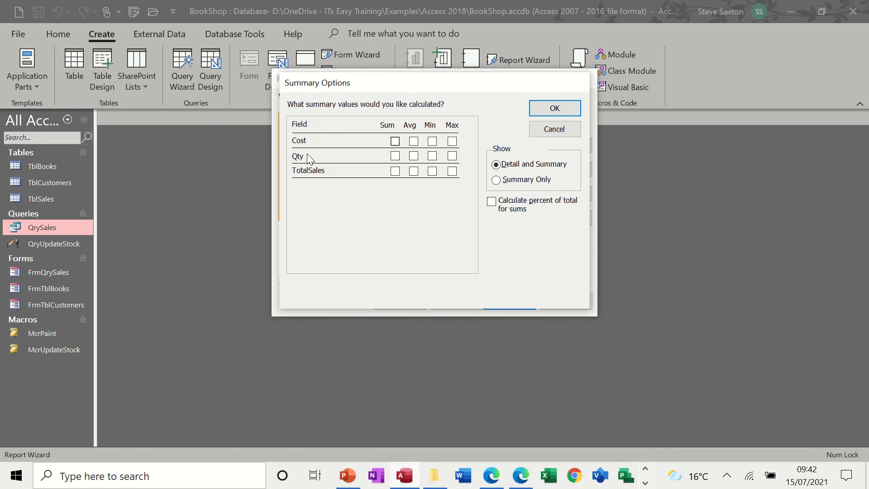
click(395, 172)
click(491, 203)
click(553, 108)
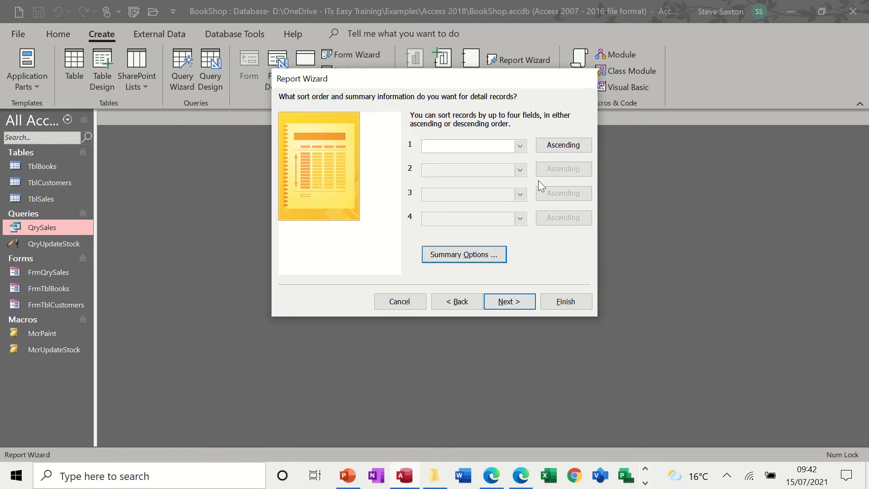
click(504, 301)
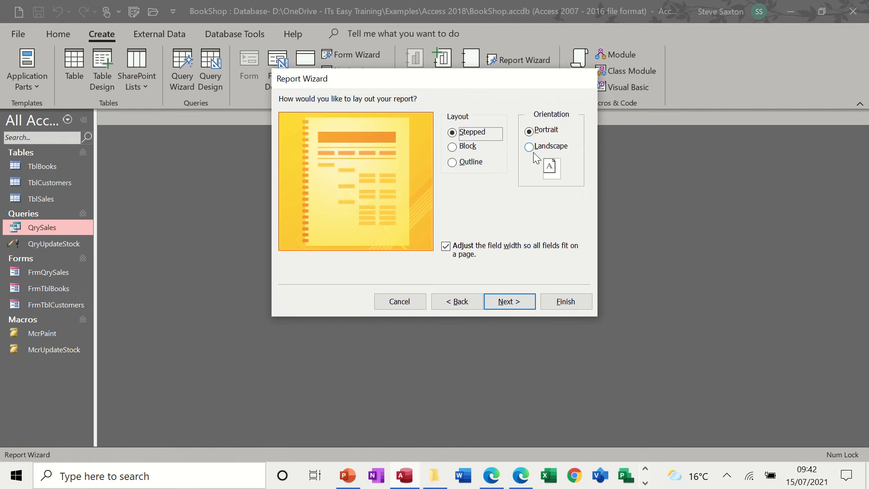
- Set the stepped report to landscape orientation, title it RptQrySales and generate its preview
click(530, 147)
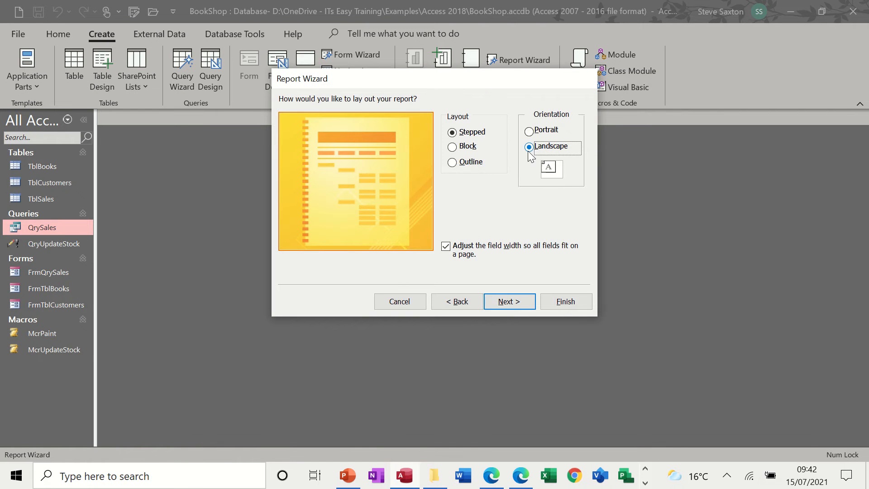
click(510, 300)
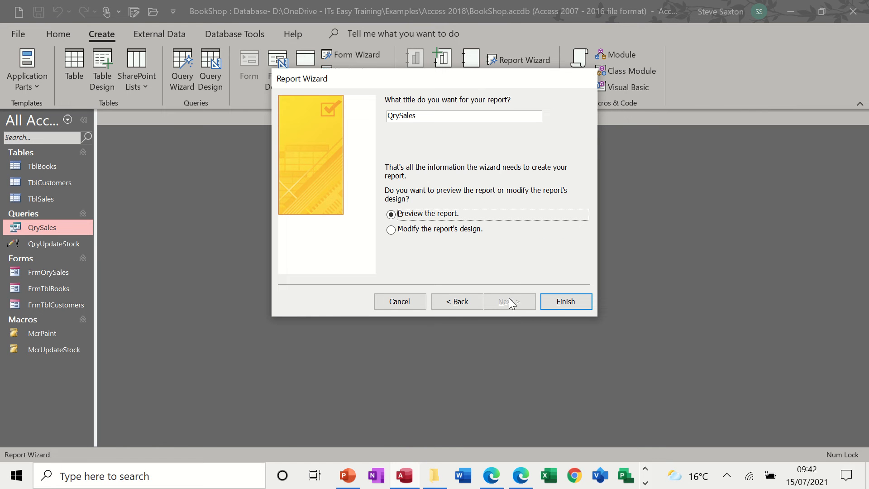
click(389, 119)
text(Rpt)
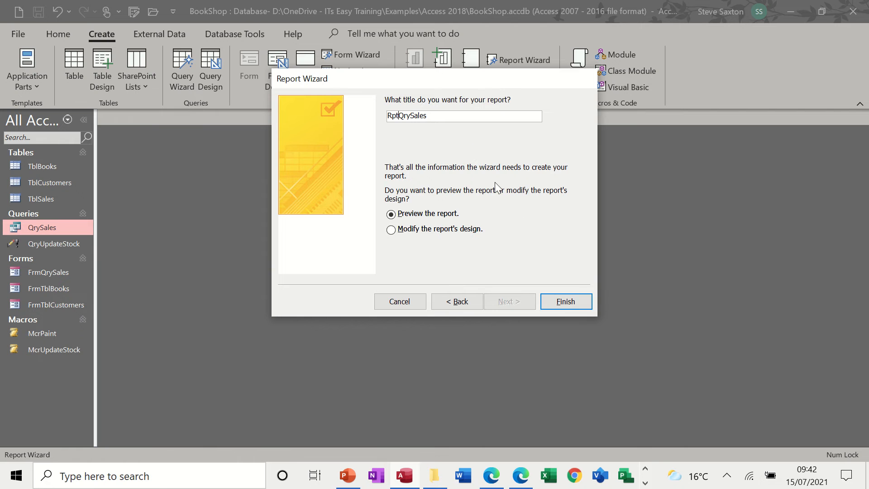
click(559, 300)
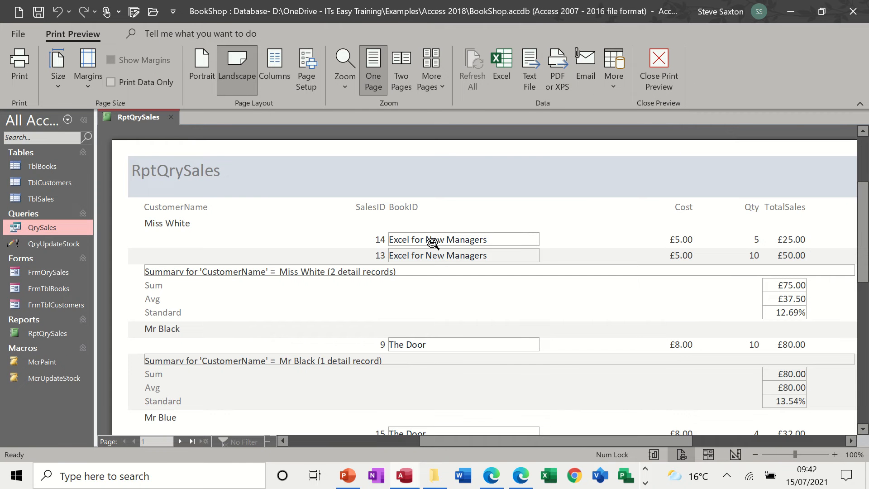
- Leave the report's print preview and delete the "Summary for" text box from the CustomerName Footer
click(432, 244)
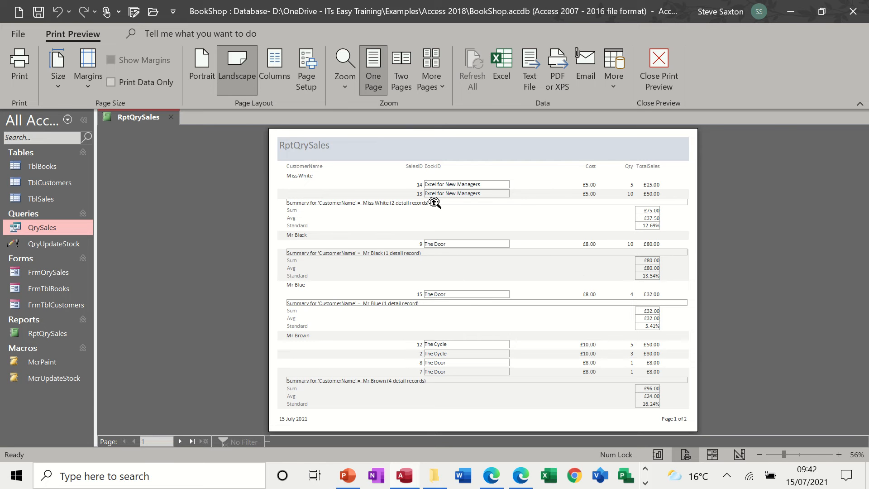
click(659, 62)
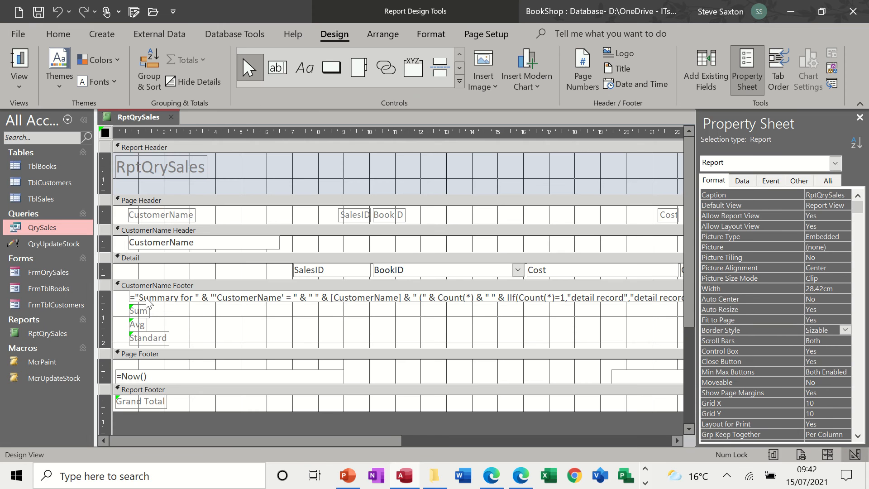
click(247, 301)
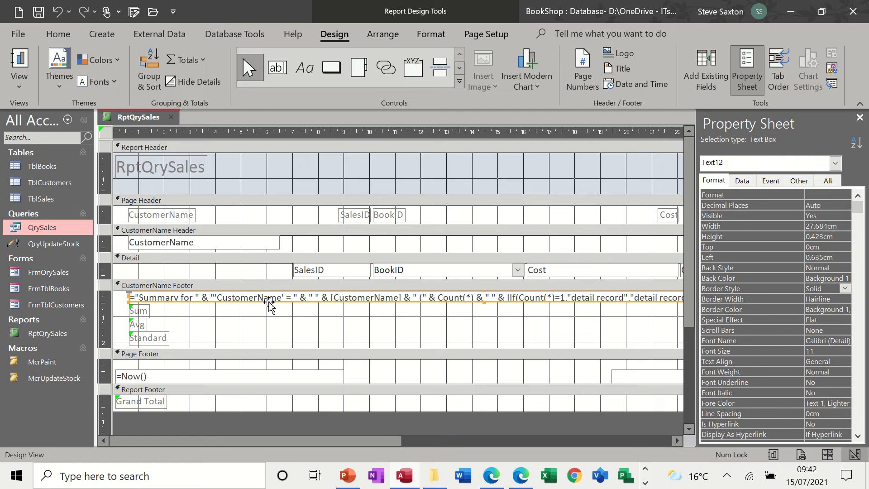
key(Delete)
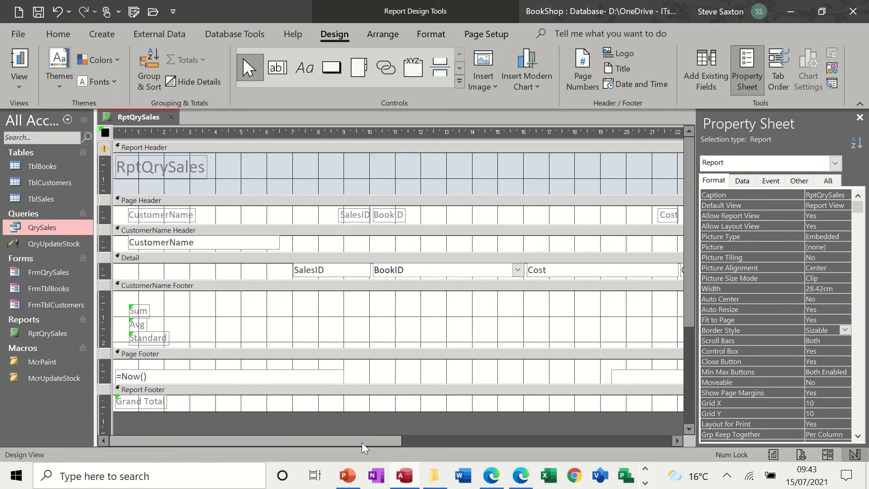
- Widen the three TotalSales summary boxes in the CustomerName Footer to about 3 cm and the Report Footer's grand total box to match
drag(362, 441, 535, 435)
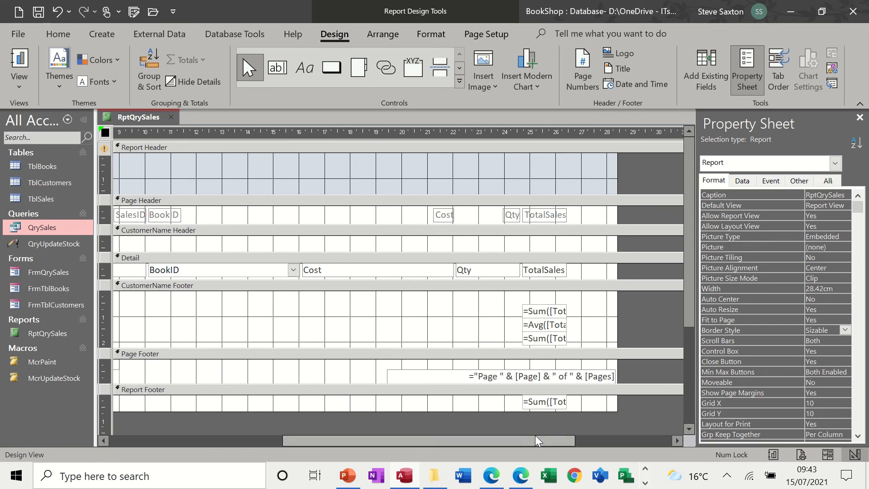
drag(508, 300, 584, 346)
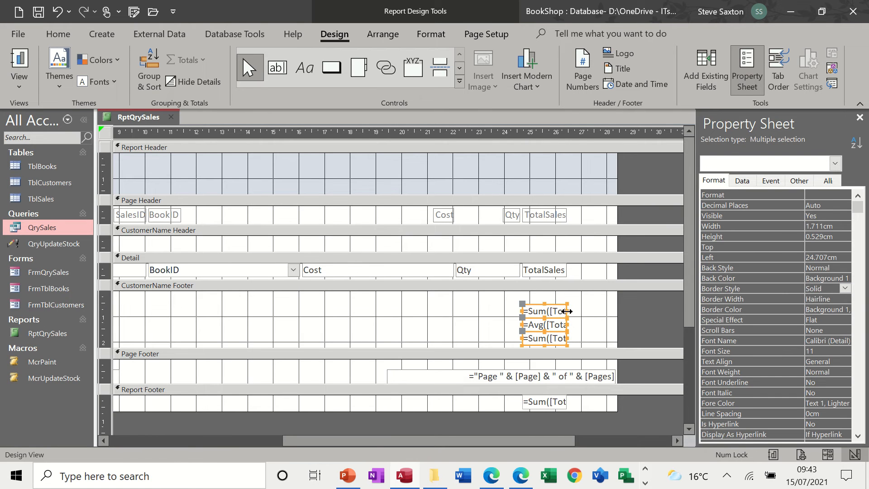
drag(567, 315, 600, 313)
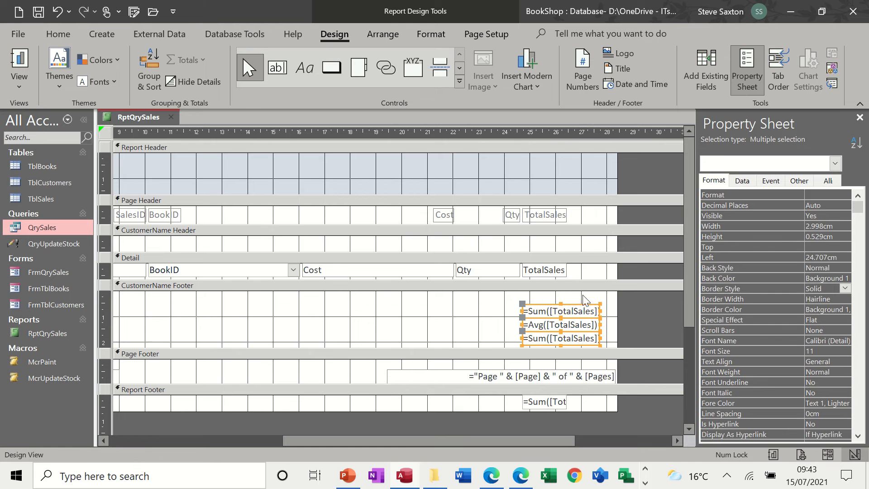
click(549, 400)
drag(567, 401, 599, 402)
- Check the widened TotalSales summary boxes for each customer in the report's Report View
click(26, 65)
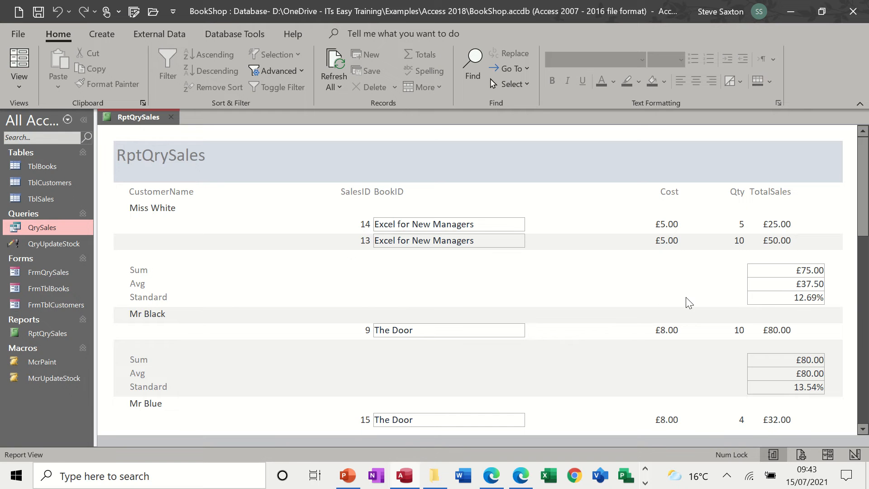
scroll(688, 303, down, 5)
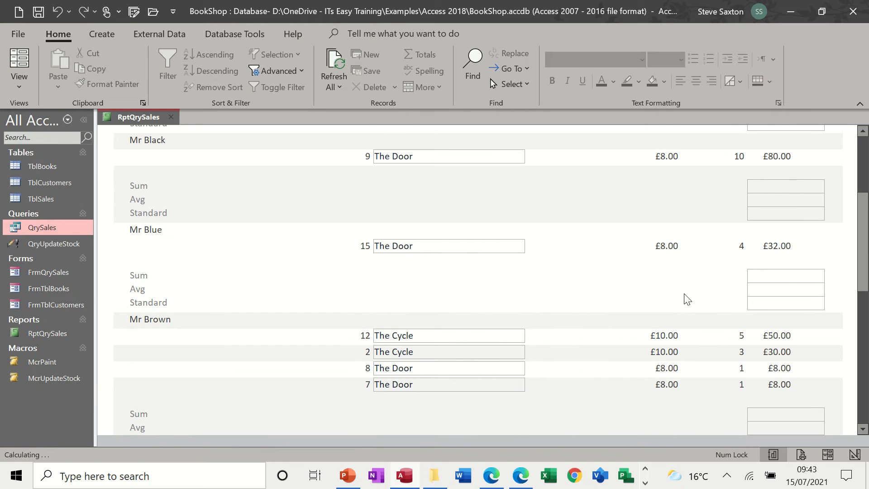
scroll(685, 297, down, 4)
scroll(684, 301, up, 7)
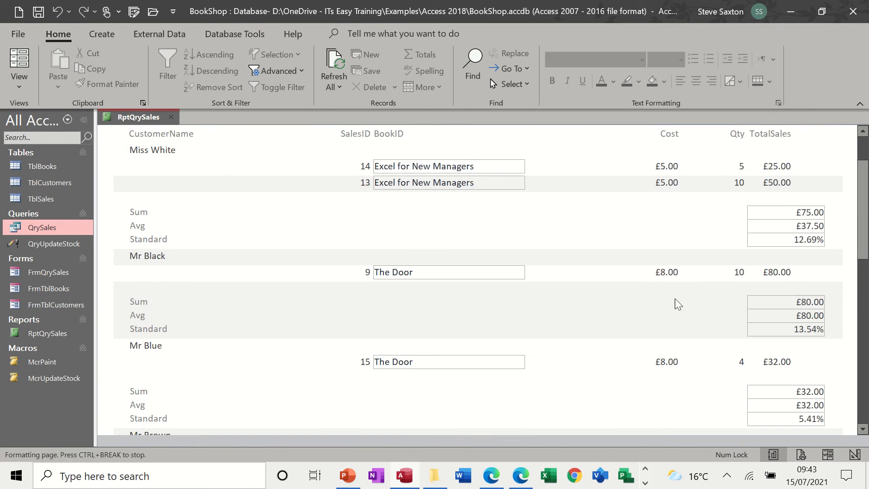
scroll(677, 303, up, 1)
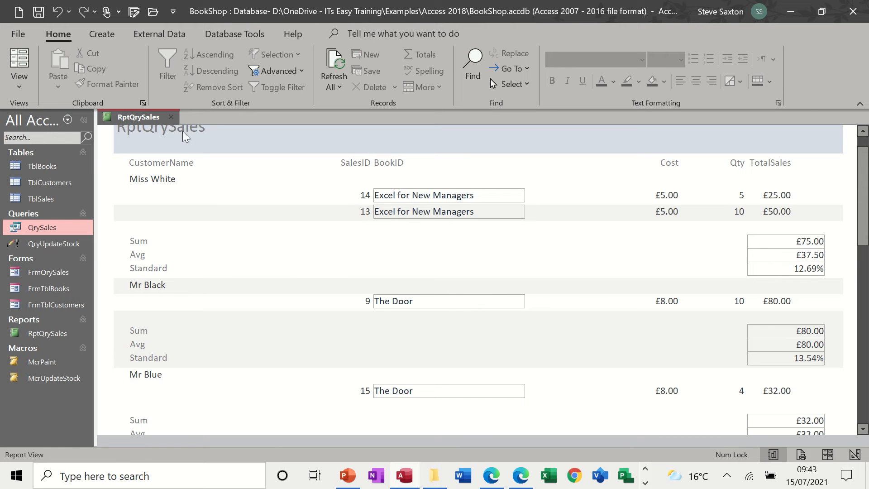
- Close RptQrySales without saving its design changes and create a new blank report in Design View
click(173, 119)
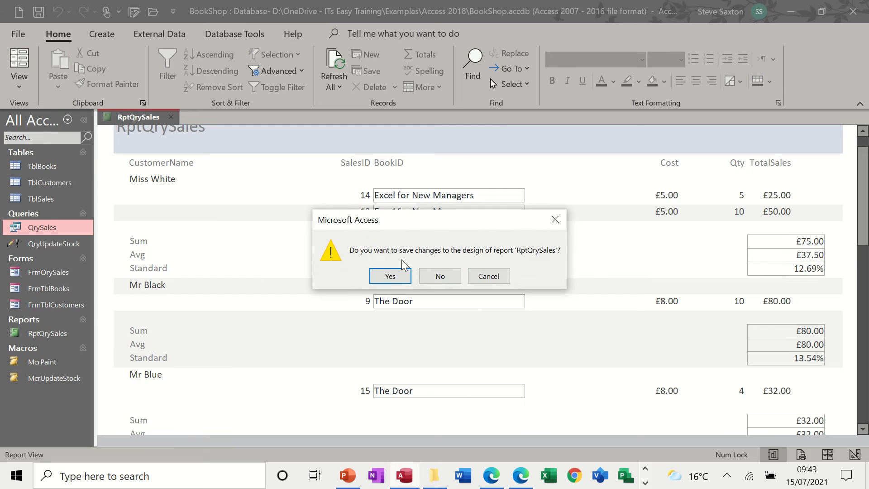
click(439, 276)
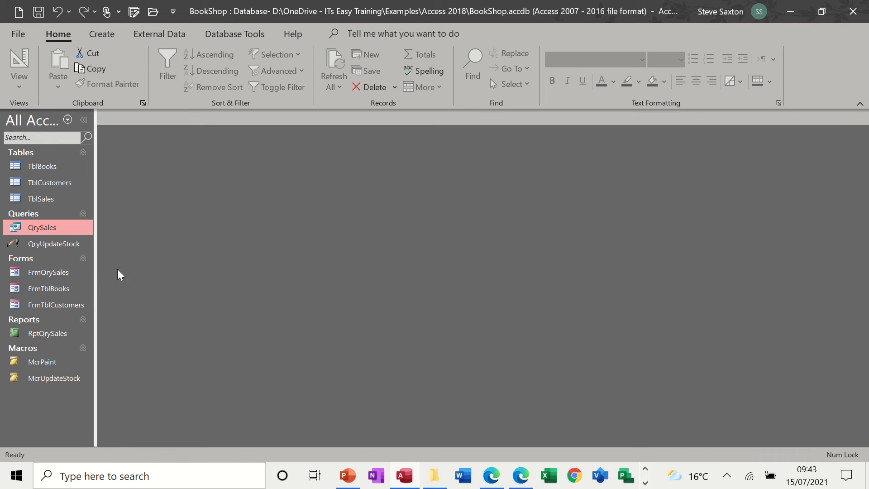
click(103, 35)
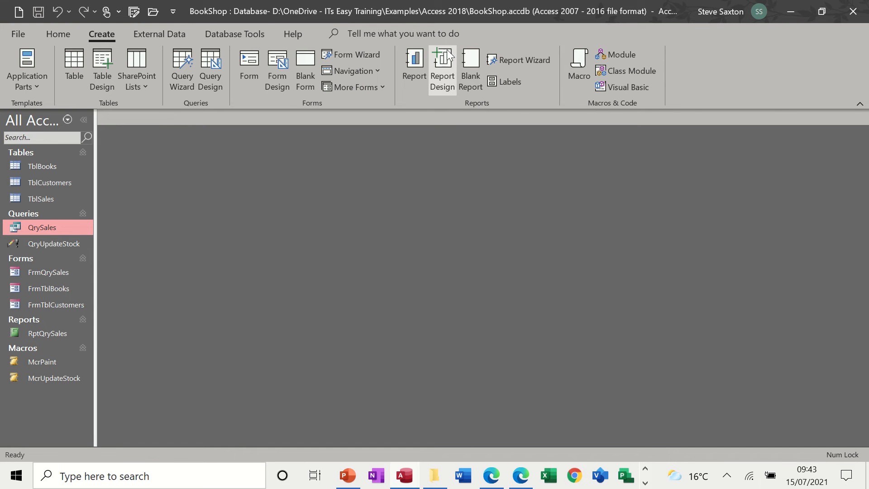
click(437, 75)
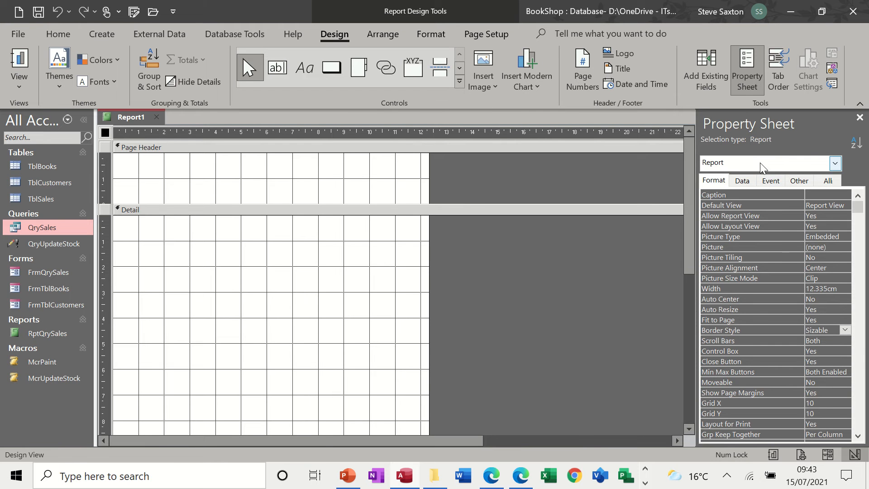
- Set the new report's Record Source to QrySales and display the list of its available fields
click(745, 75)
click(747, 70)
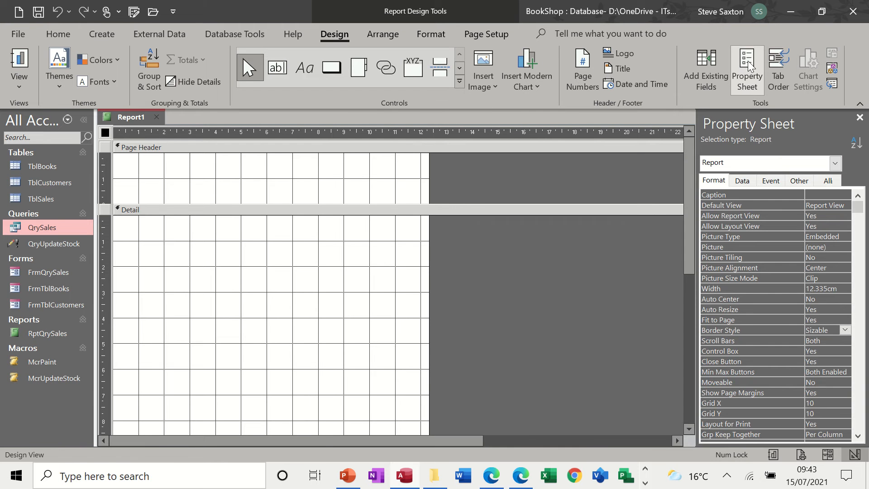
click(742, 181)
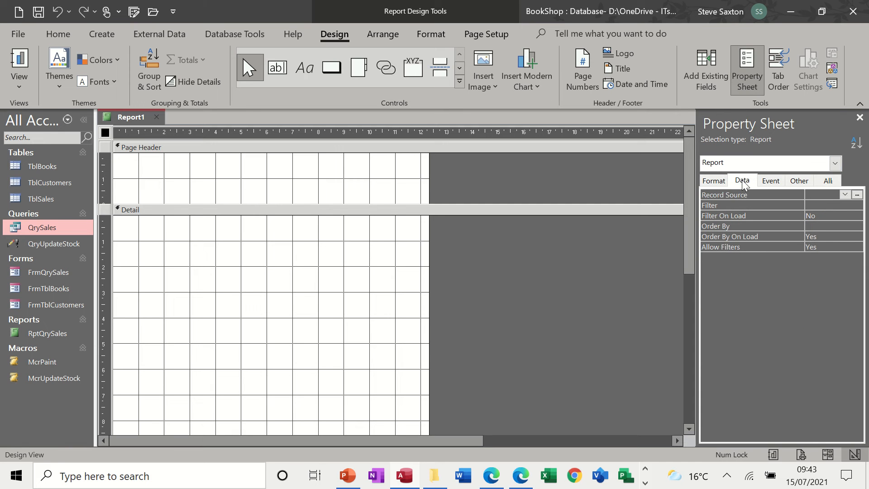
click(844, 195)
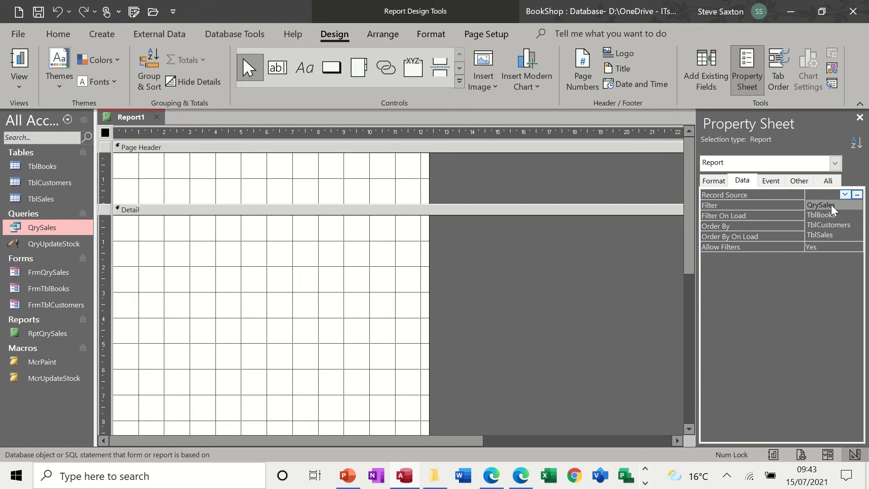
click(831, 206)
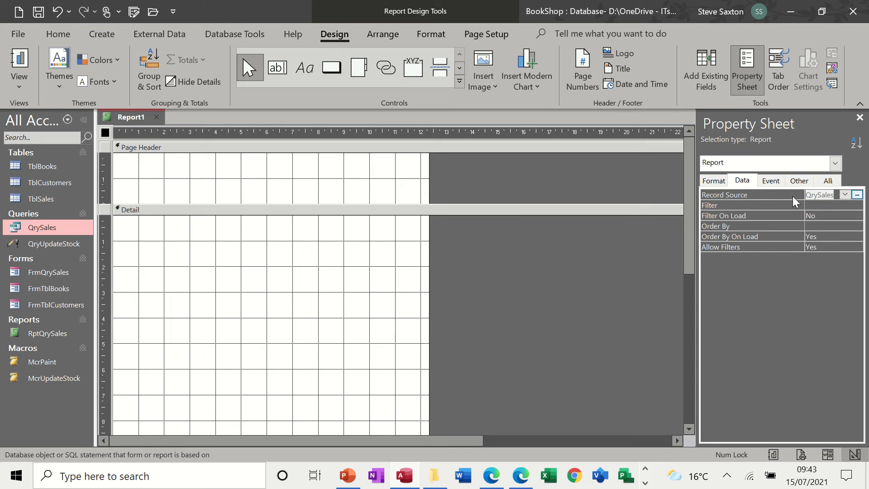
click(710, 75)
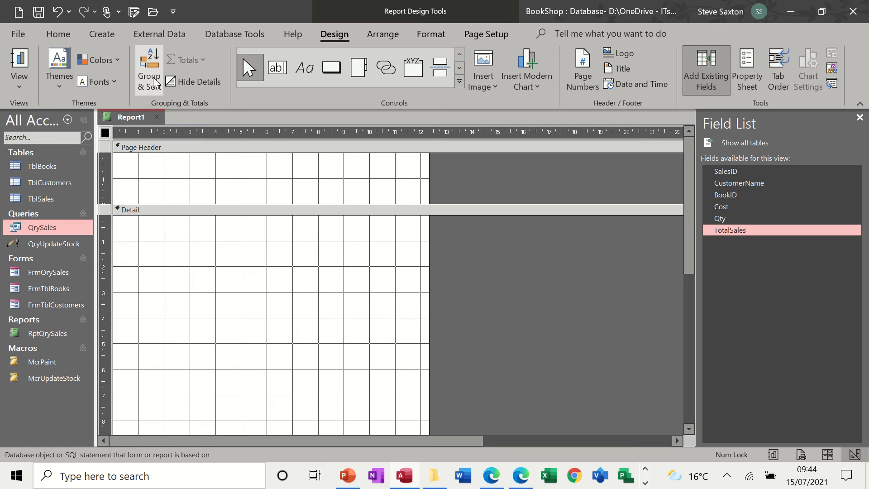
- Group the report on CustomerName and add a sort by CustomerName beneath that group
click(144, 68)
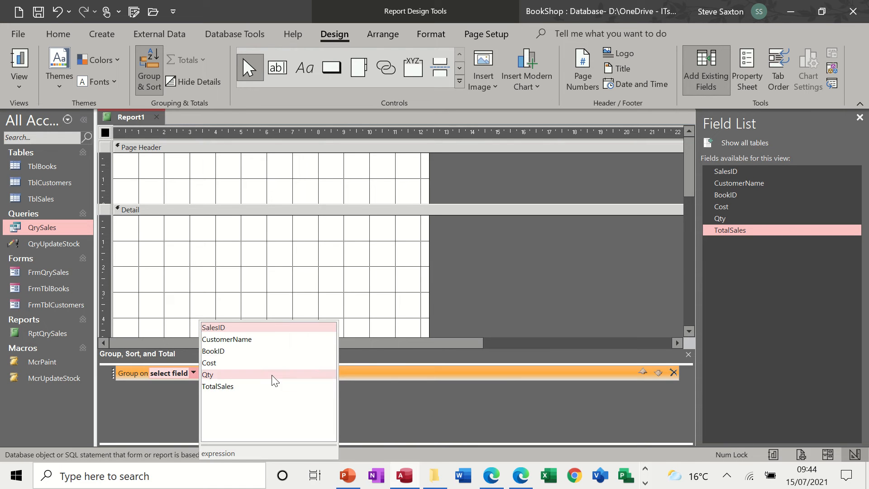
click(230, 341)
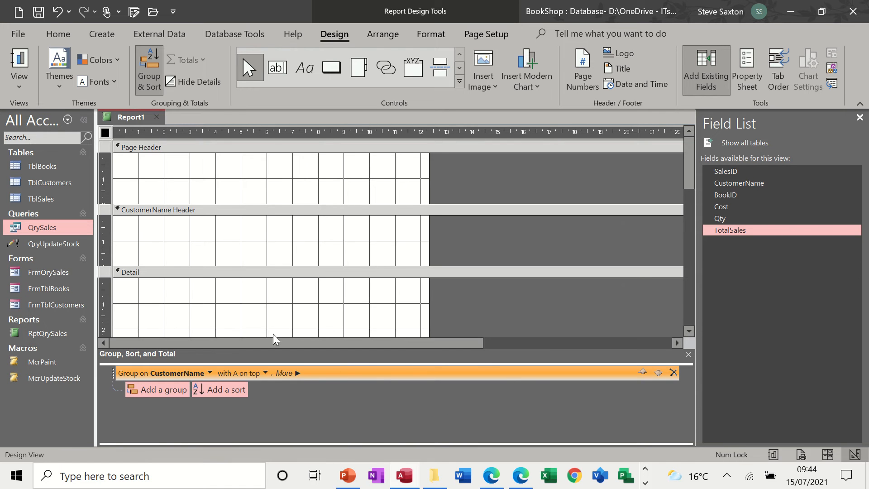
click(228, 393)
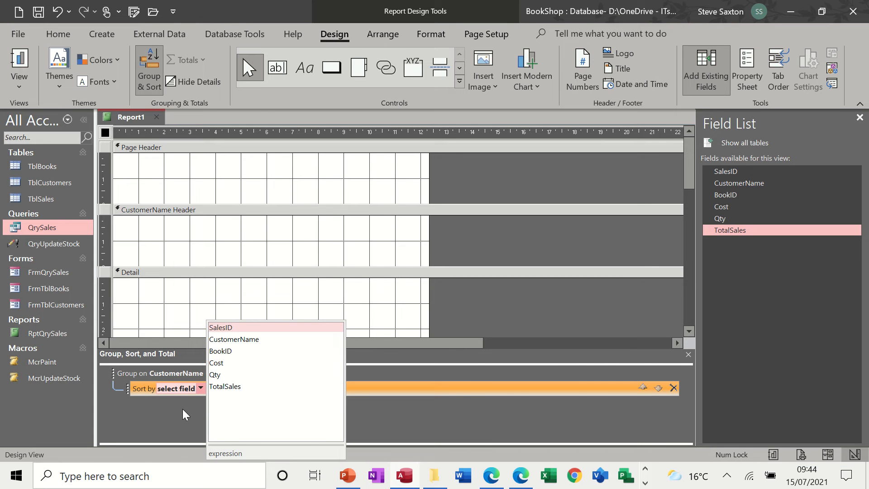
click(250, 339)
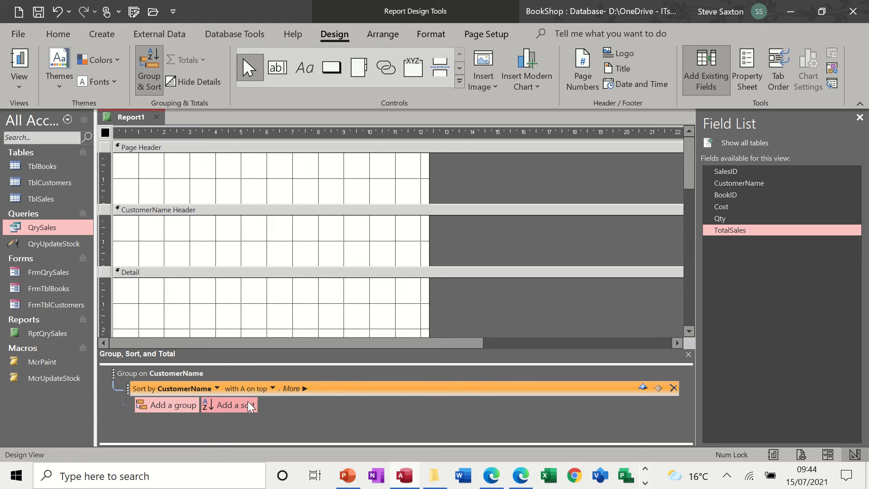
- Expand the options of the CustomerName sort level and set it to have a footer section
click(308, 388)
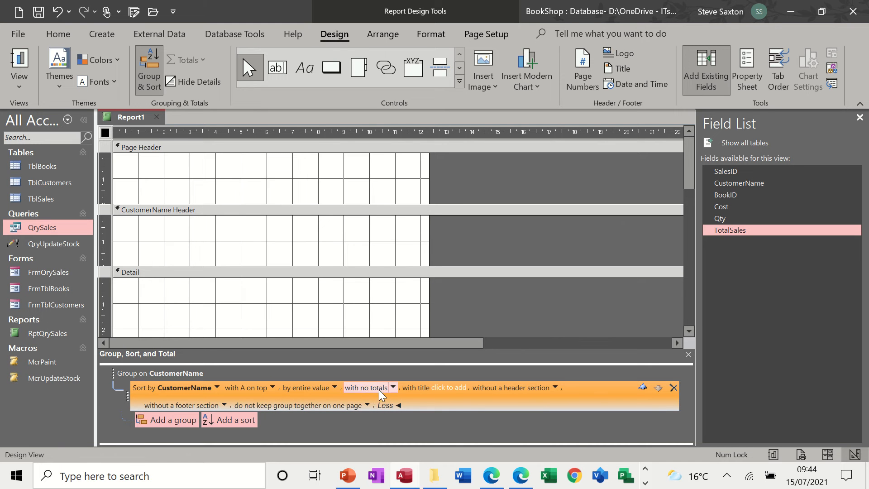
click(206, 211)
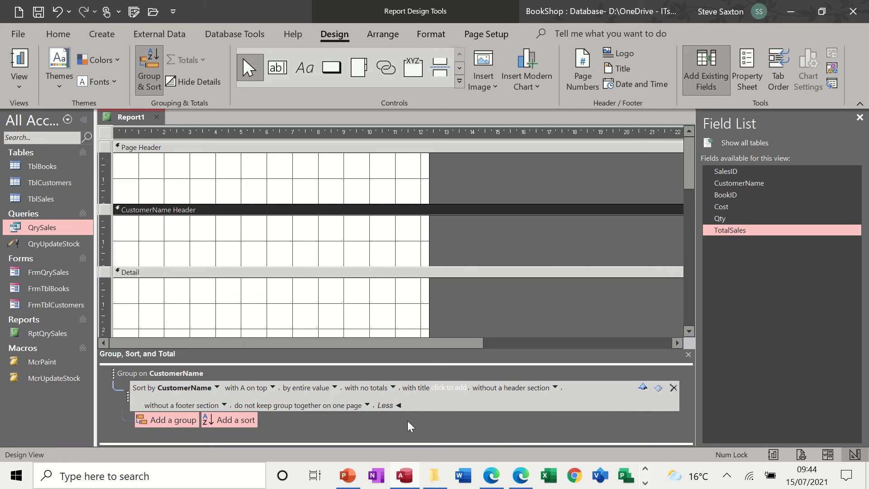
click(217, 405)
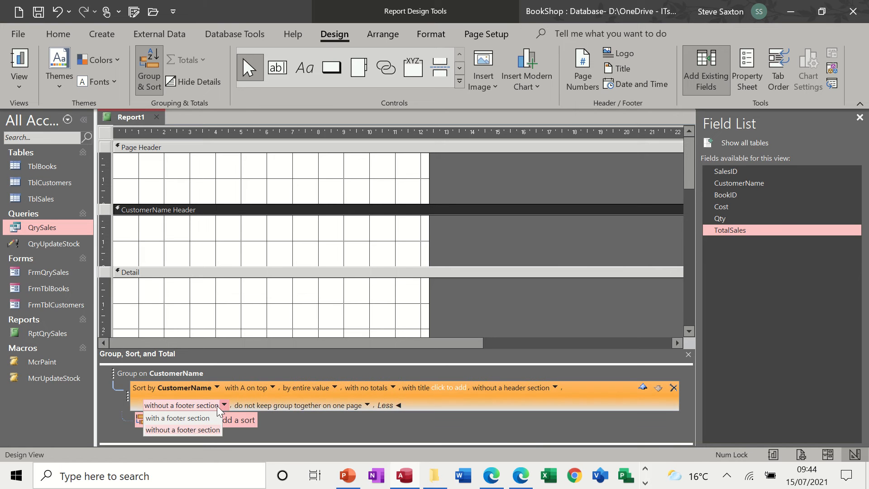
click(198, 417)
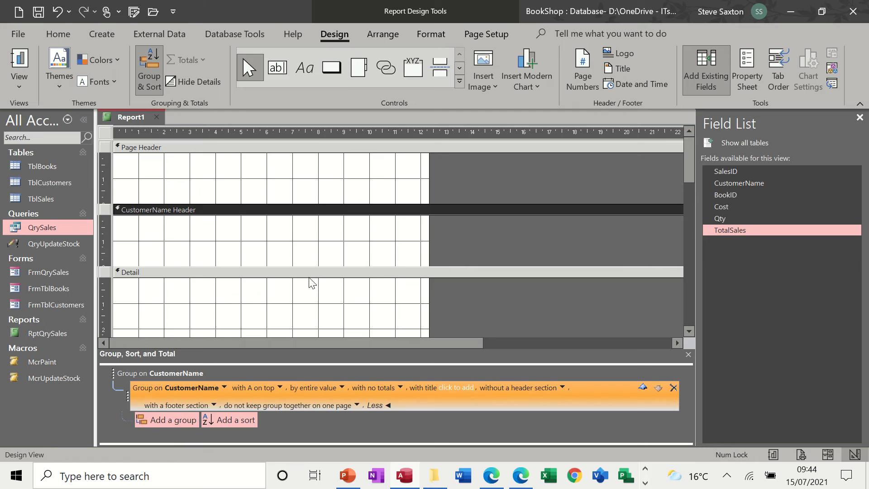
- Shorten the report's Detail section to about 6 cm high, above the CustomerName Footer
scroll(309, 278, down, 5)
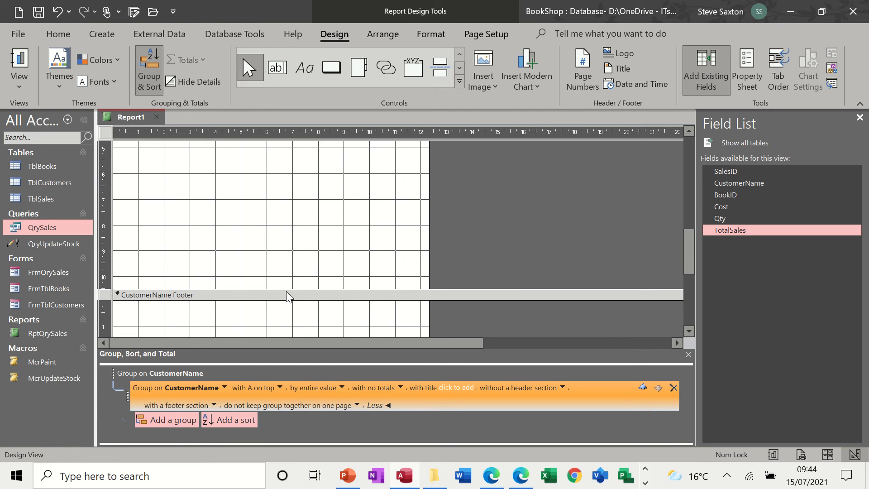
drag(287, 287, 304, 168)
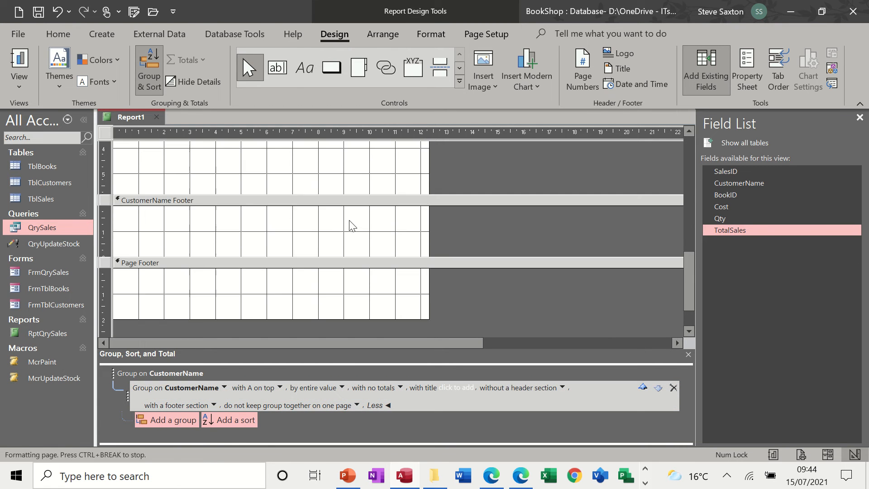
scroll(351, 225, up, 3)
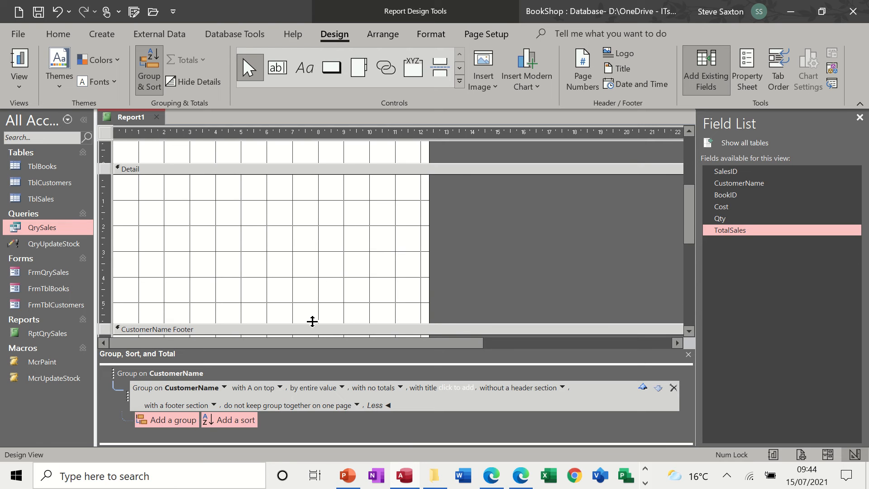
scroll(322, 271, up, 5)
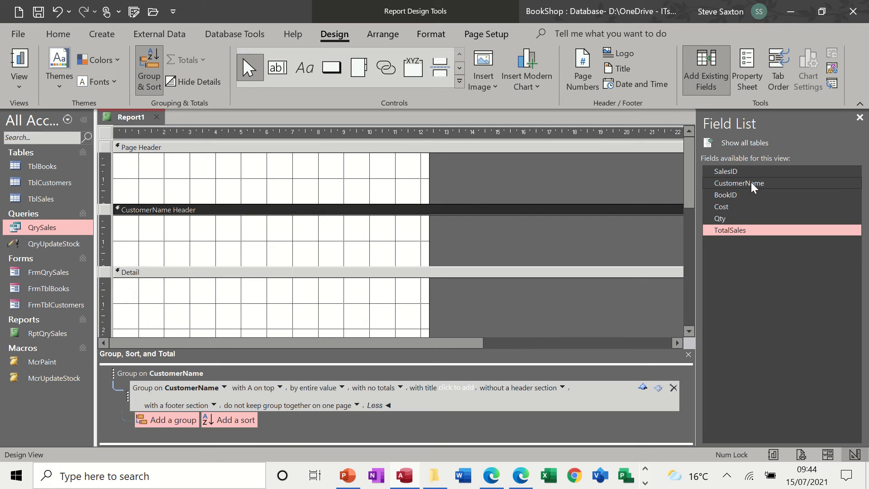
- Place the CustomerName field in the CustomerName Header, check it in Report View and return to Design View
drag(753, 183, 233, 229)
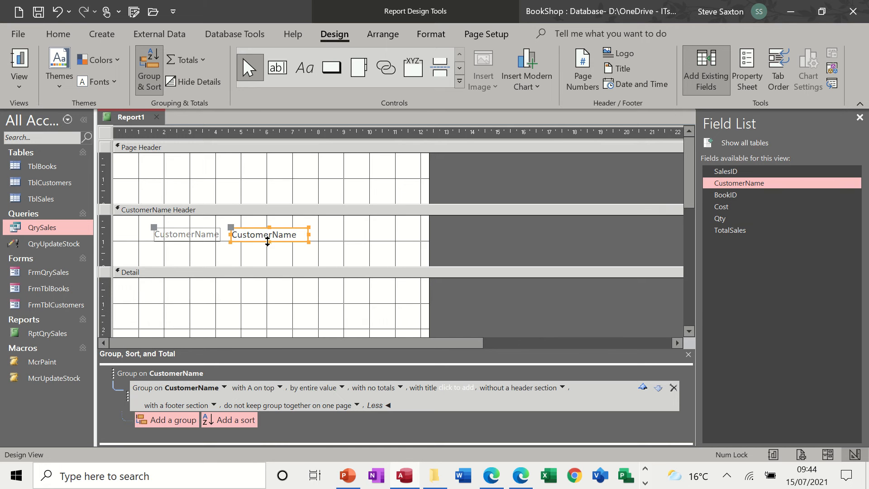
click(25, 66)
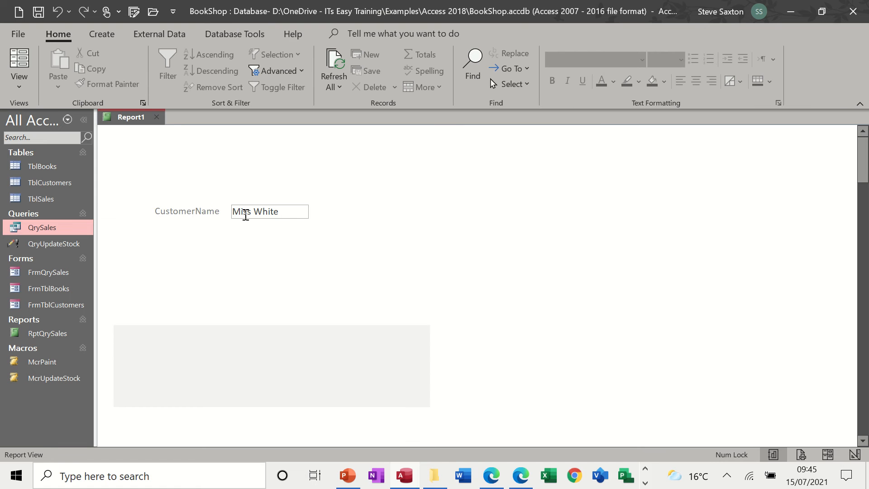
click(22, 86)
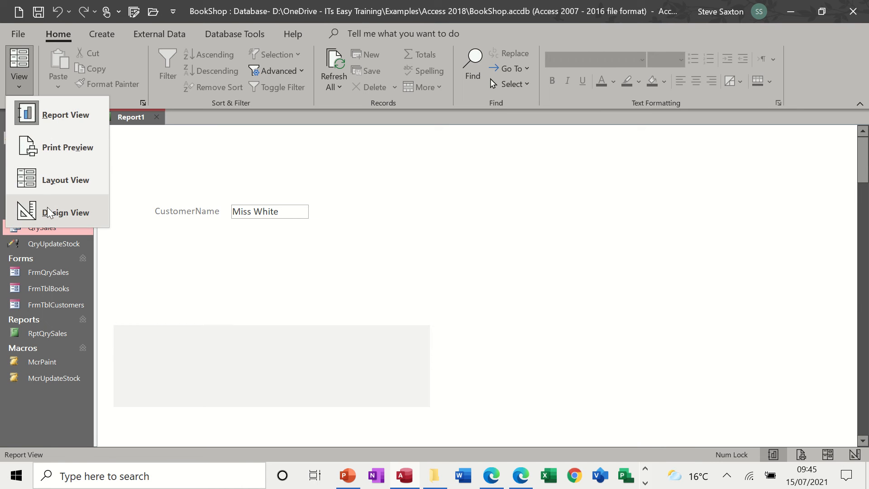
click(27, 212)
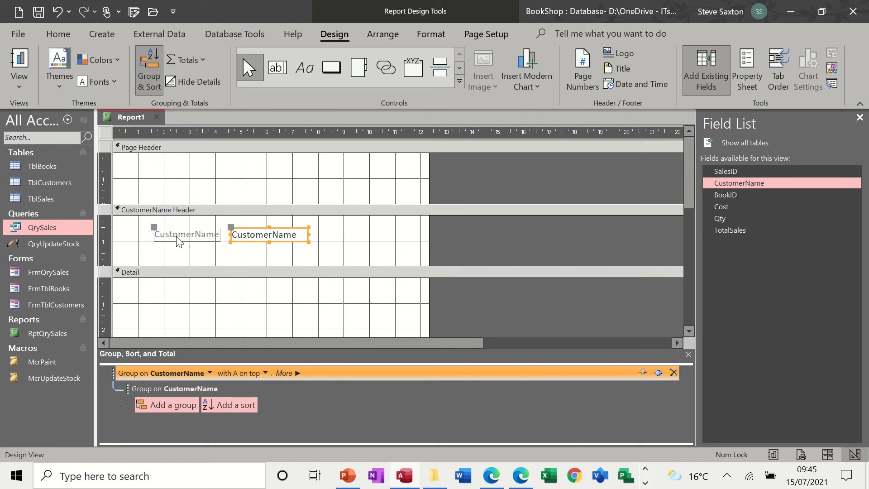
- Delete the CustomerName field and its label from the CustomerName Header, keeping the grouping level
key(Delete)
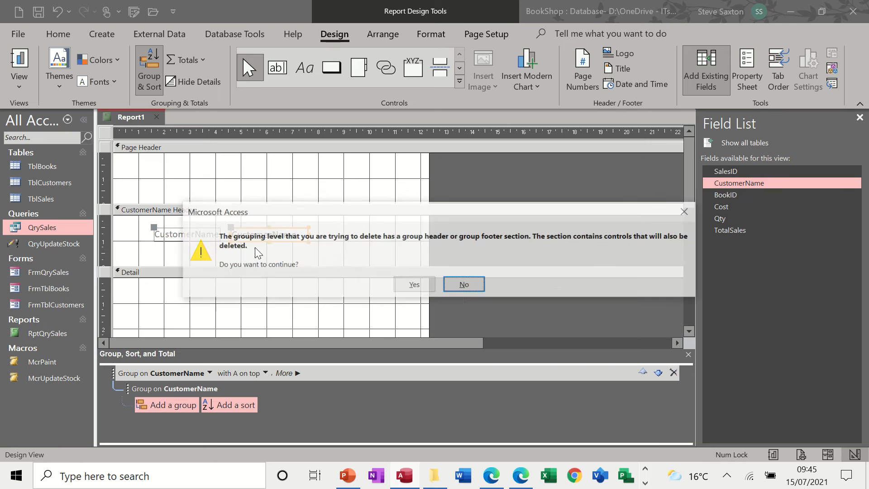
click(456, 288)
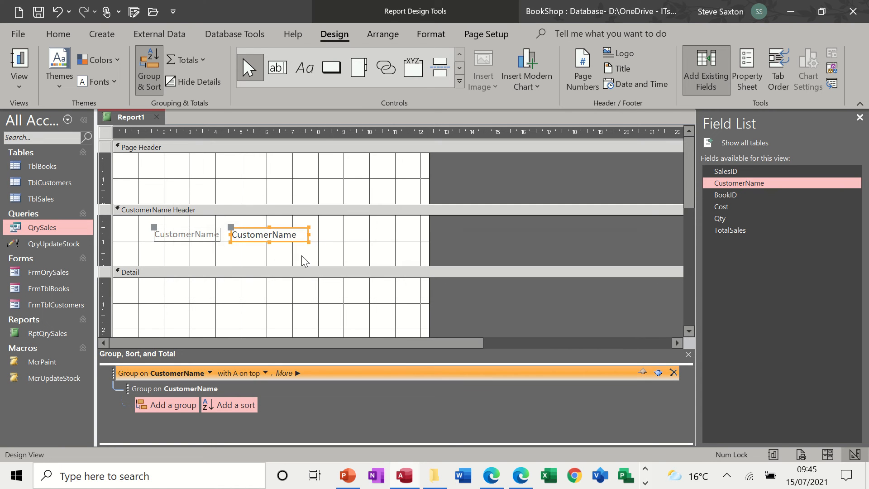
click(289, 249)
click(328, 244)
click(278, 236)
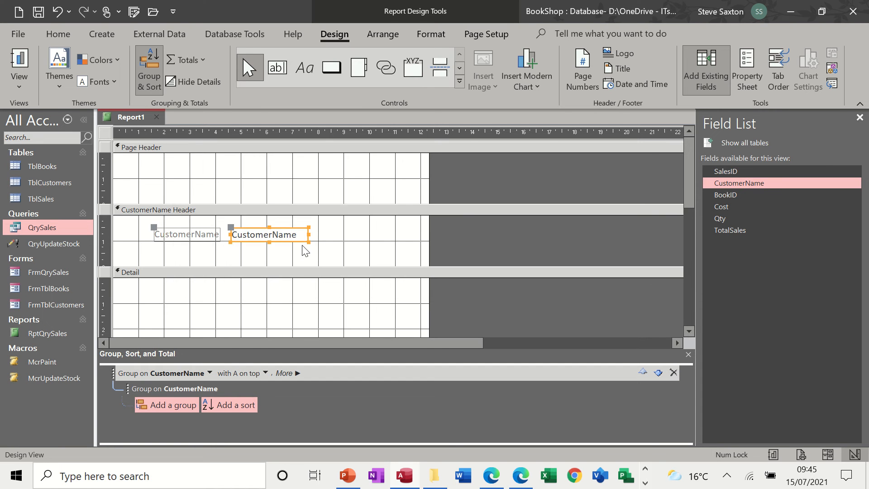
key(Delete)
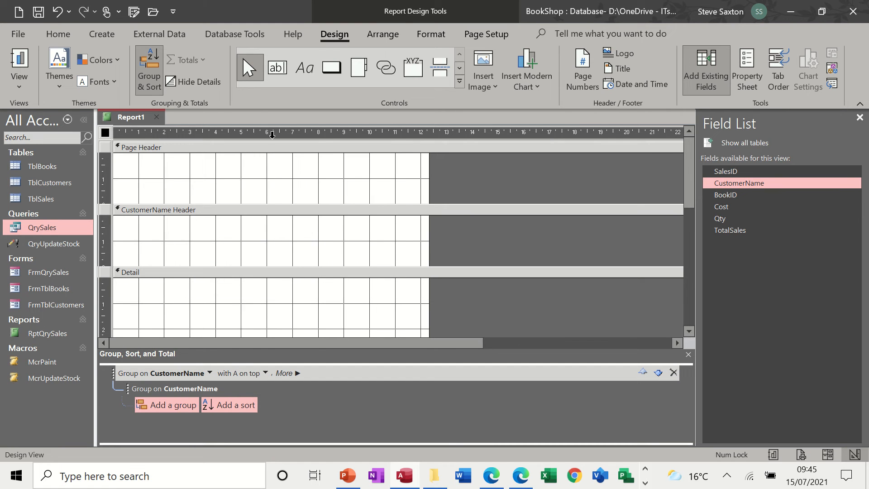
- Draw an unbound text box about 6.7 cm wide and 1.5 cm high in the CustomerName Header
click(278, 67)
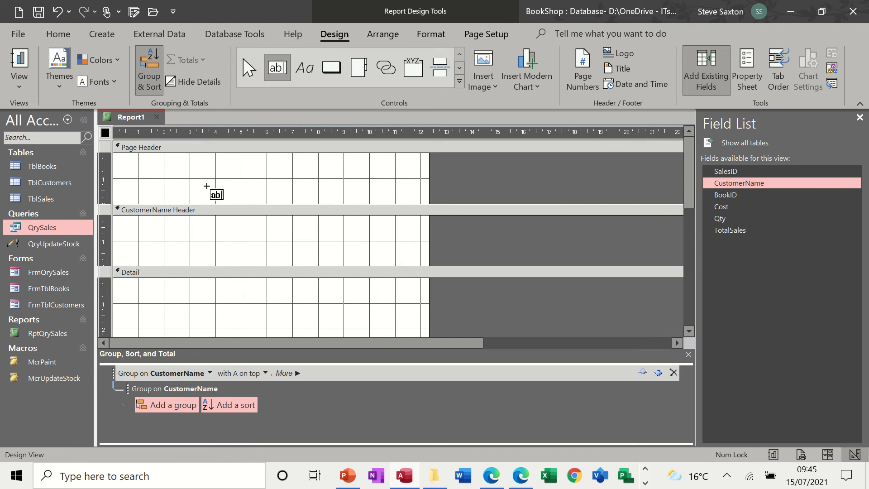
drag(190, 228, 361, 266)
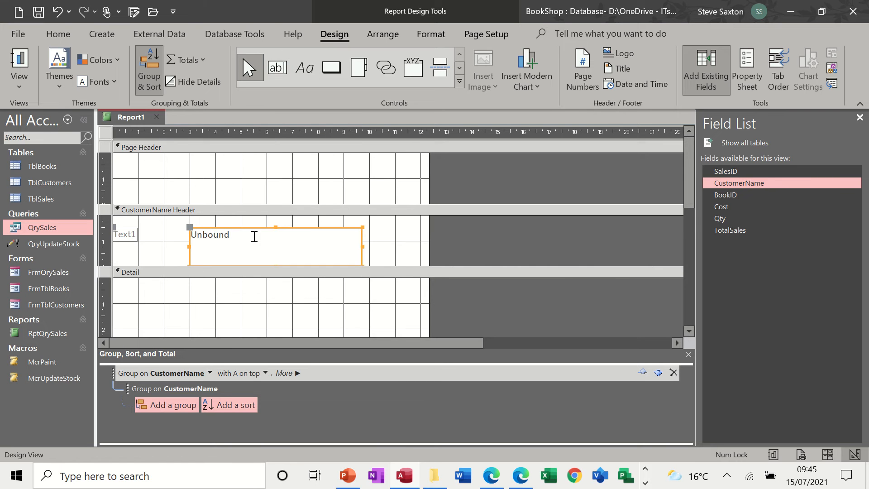
- Delete the unbound text box's label and move the text box to about 1 cm from the CustomerName Header's left edge
click(136, 235)
key(Delete)
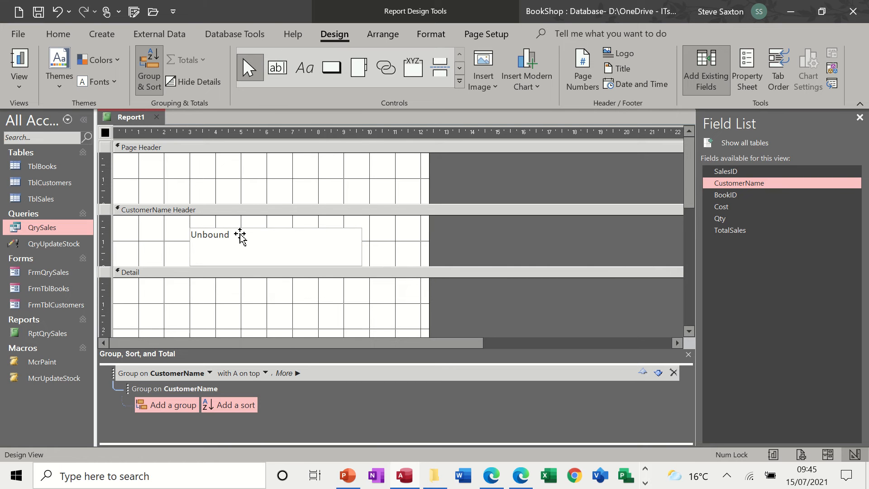
drag(240, 235, 188, 225)
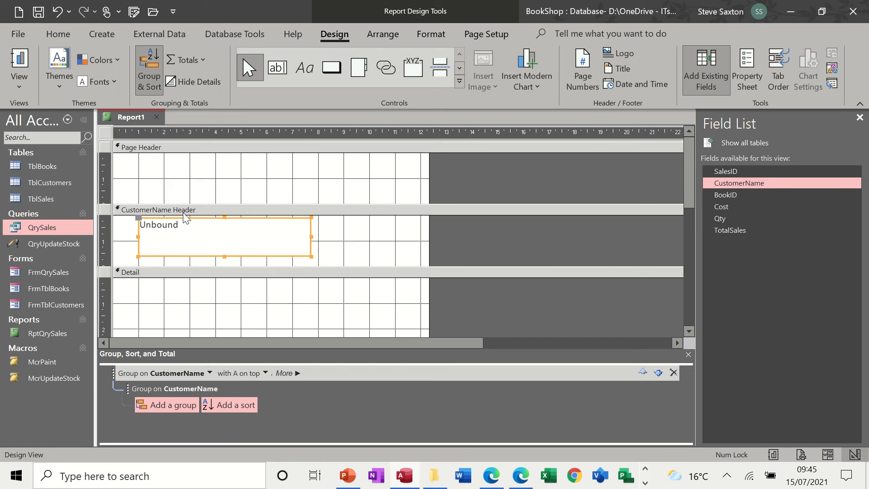
- Enter the expression ="Customer Sales records for " & [customername] in the CustomerName Header text box
text(=)
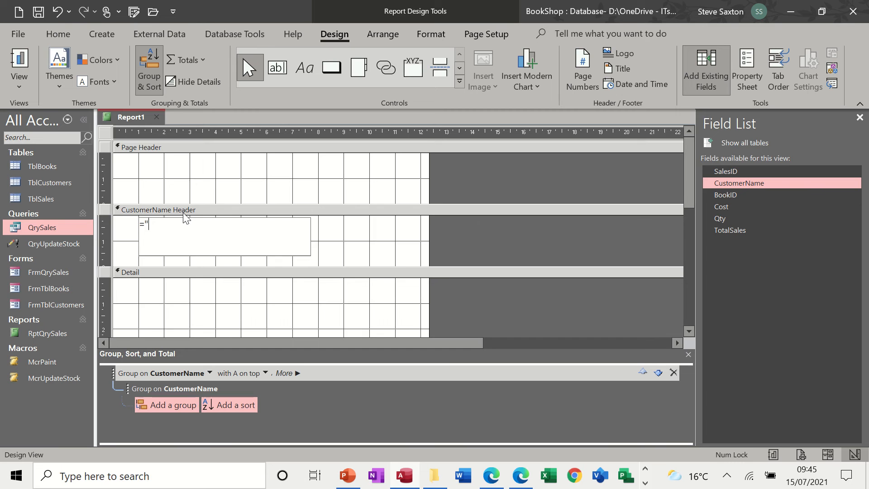
text(Custmomer Sales record)
text(s ")
text(&)
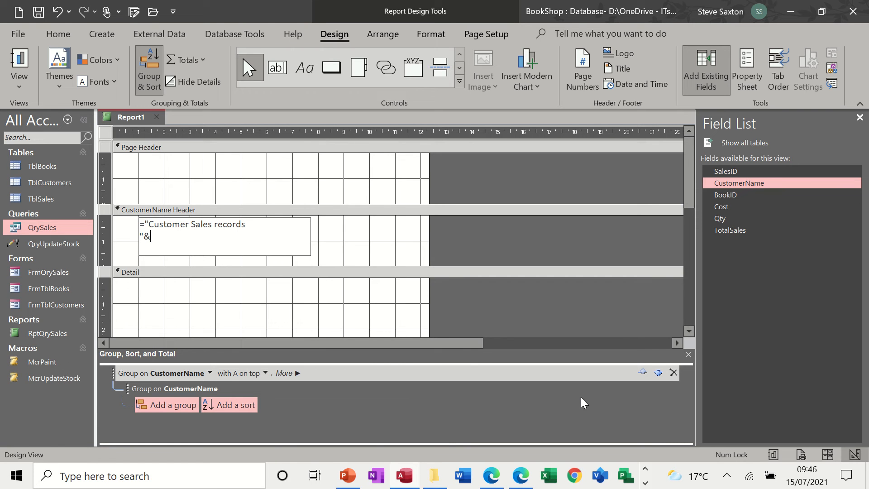
text([customername)
click(269, 226)
text(for)
- Check the customer headings in Report View and return to Design View
click(19, 61)
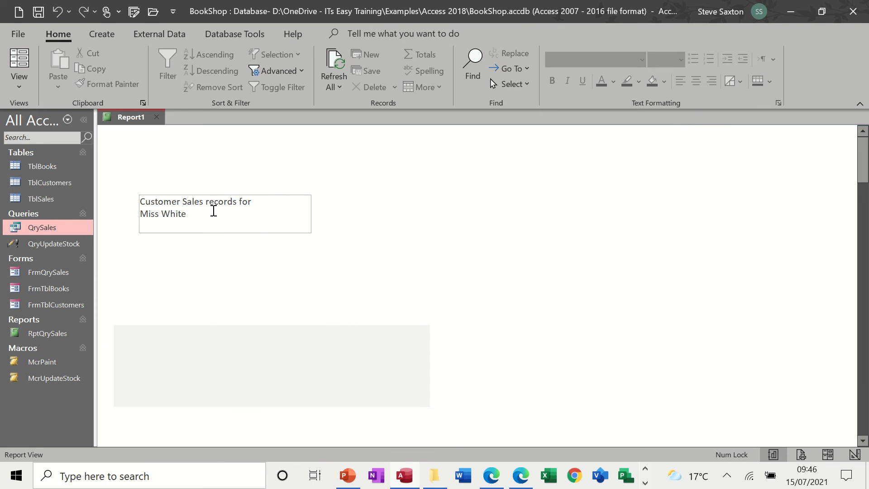
scroll(257, 203, down, 3)
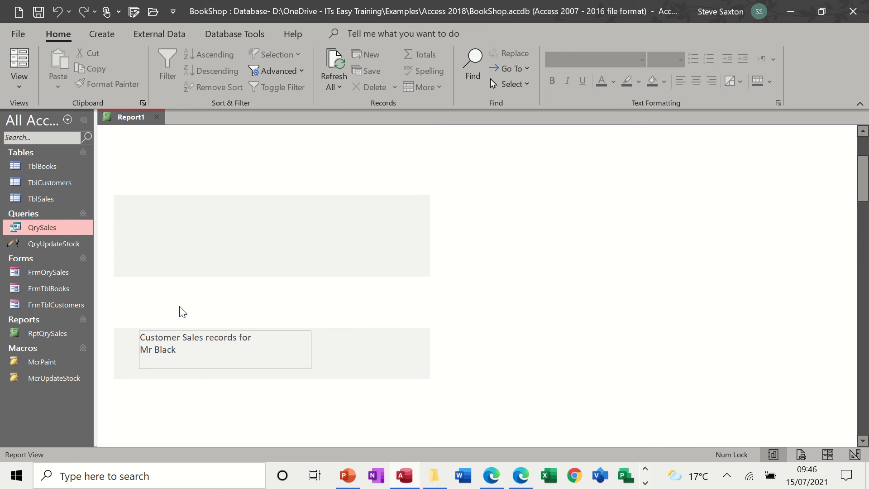
click(19, 80)
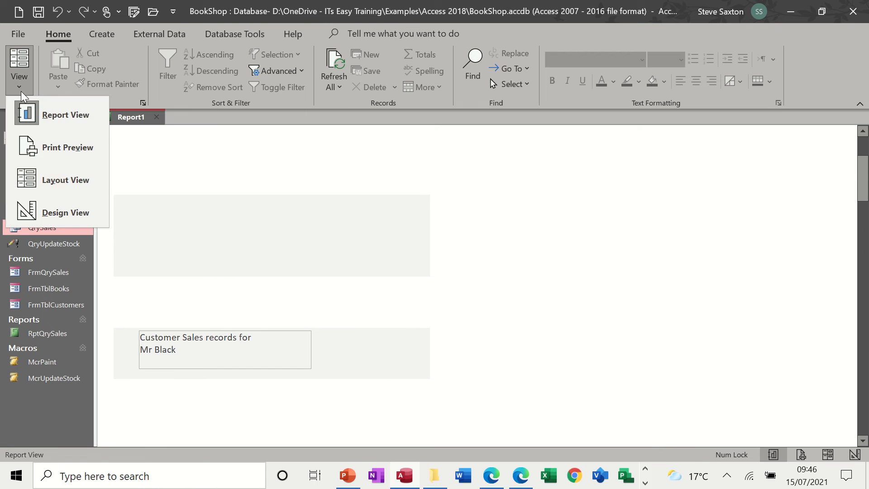
click(55, 211)
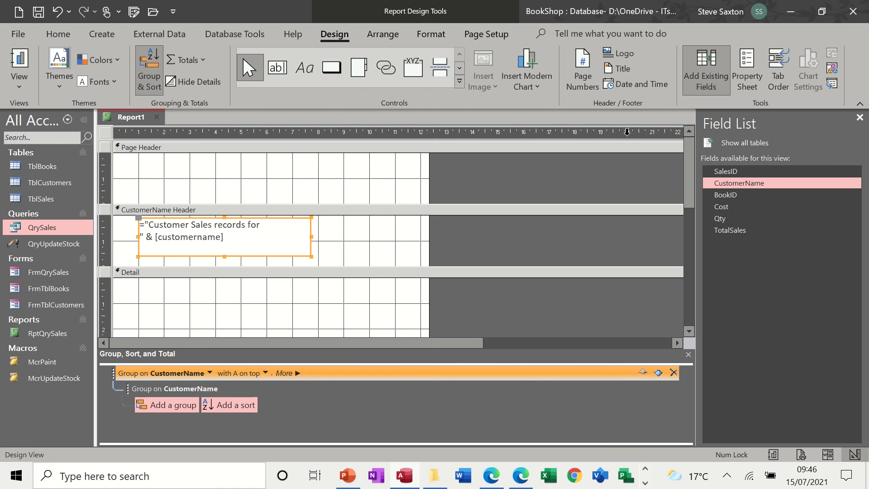
- Set the header text box's border style to Transparent, check it in Report View and return to Design View
click(742, 64)
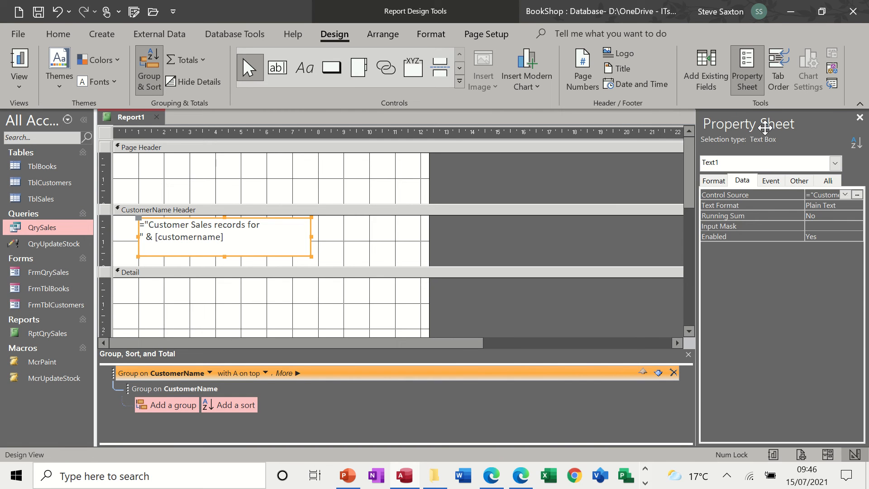
click(716, 181)
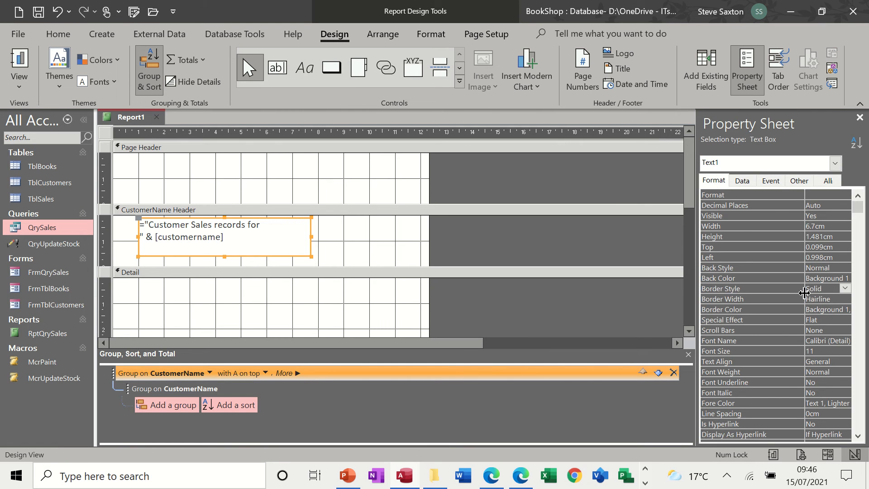
click(846, 289)
click(831, 298)
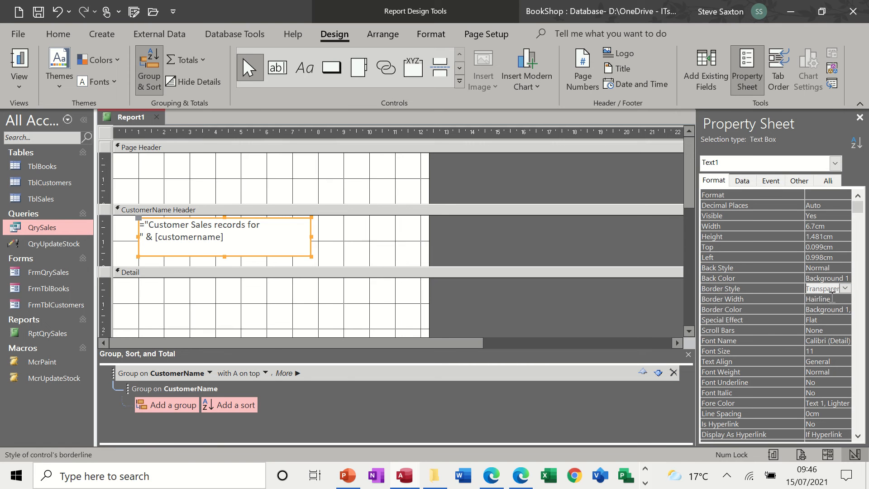
click(23, 59)
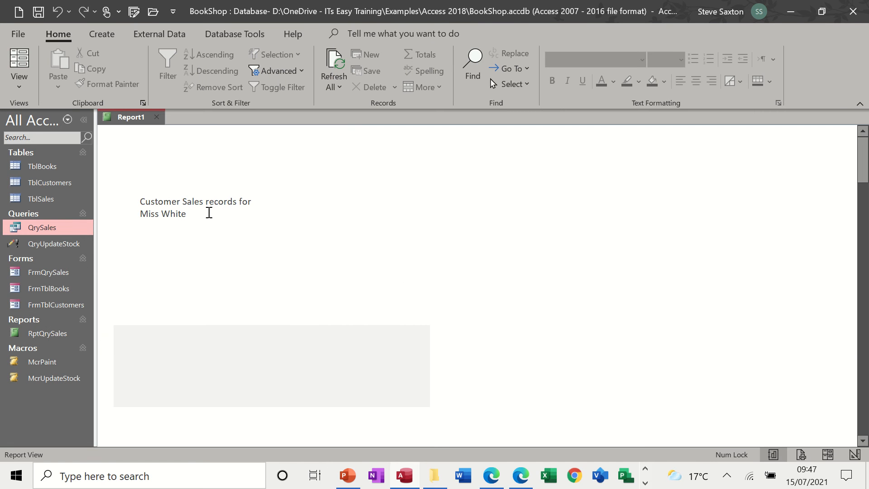
click(24, 91)
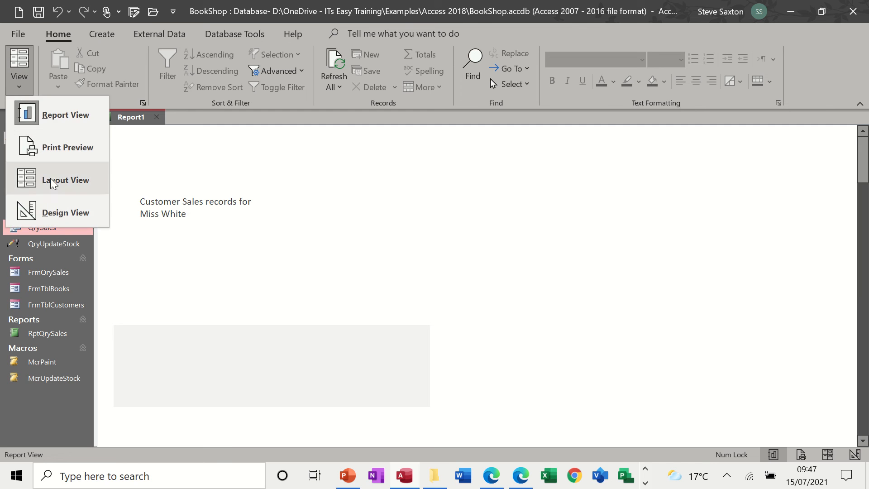
click(45, 210)
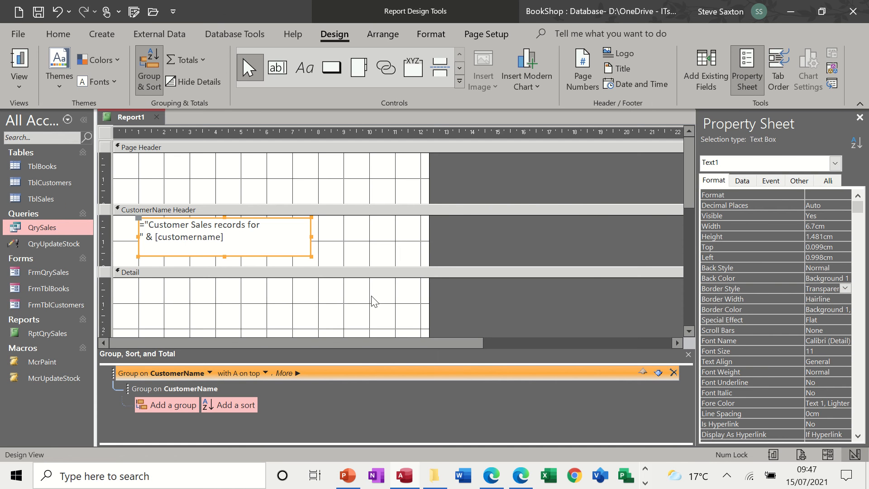
- Add the BookID field to the Detail section, check it in Report View and return to Design View
click(706, 69)
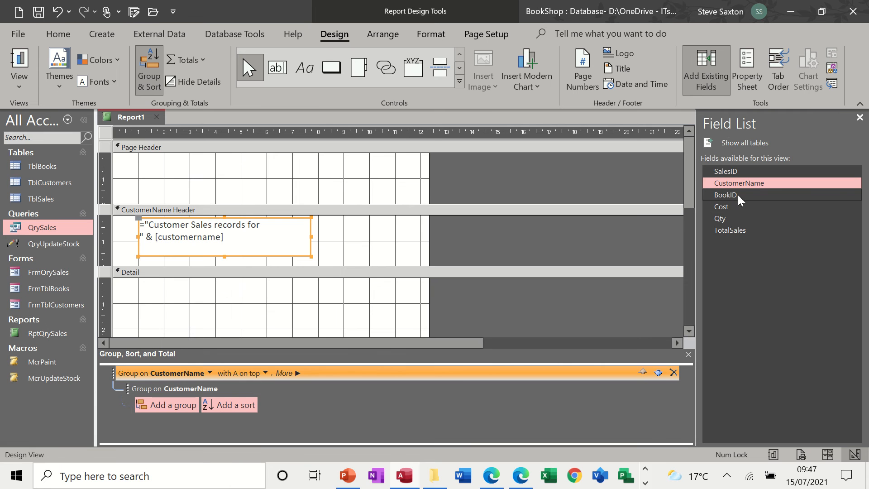
drag(737, 194, 209, 288)
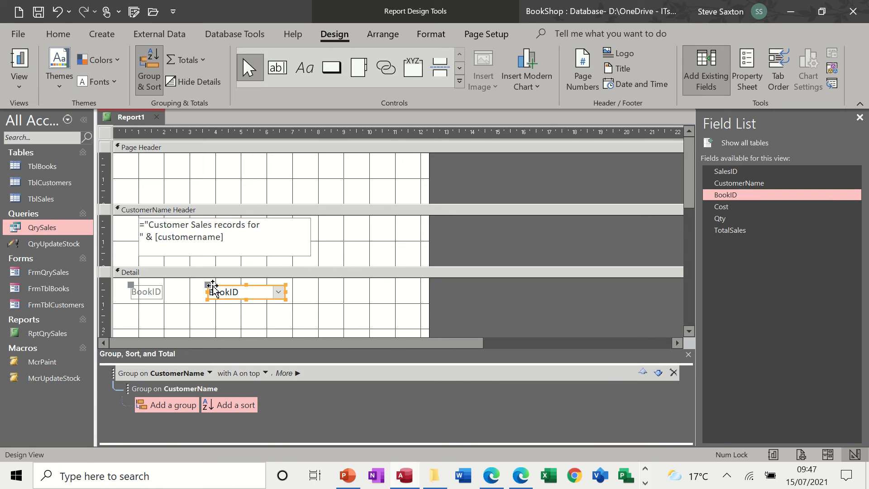
click(24, 61)
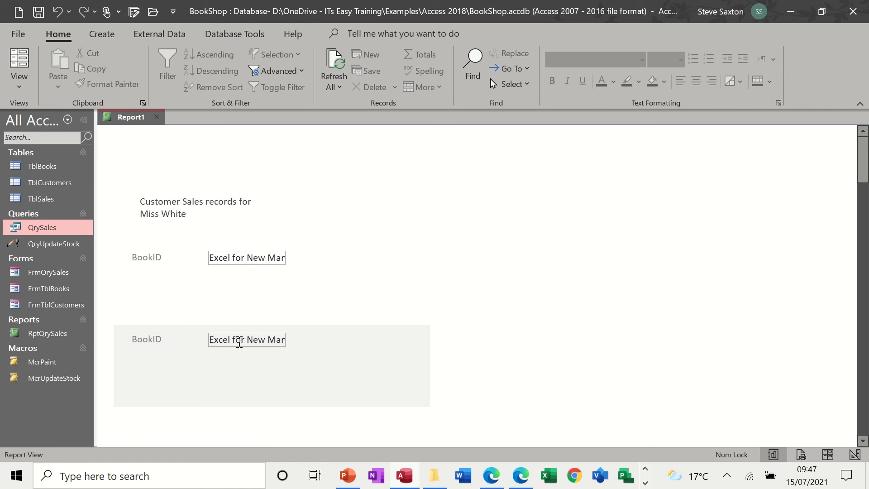
click(20, 88)
click(54, 211)
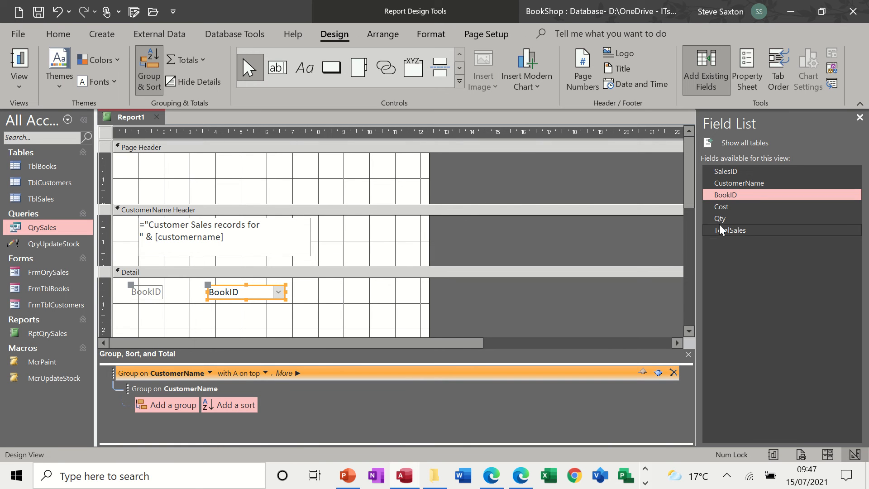
- Add the Cost, Qty and TotalSales fields to the Detail section in a row after BookID
drag(726, 208, 364, 294)
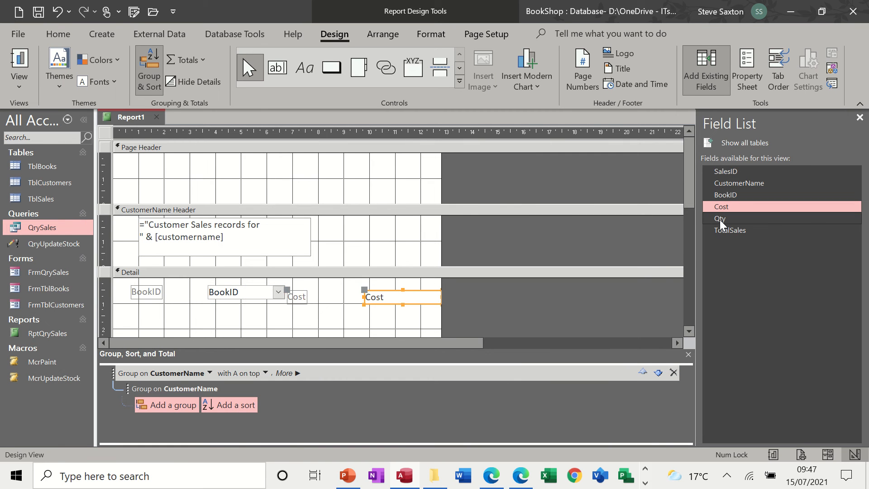
drag(719, 219, 480, 295)
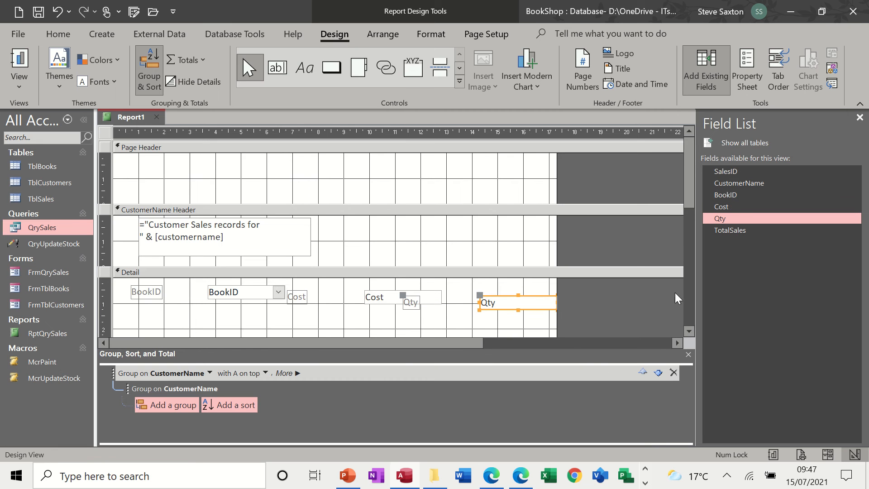
drag(639, 285, 604, 298)
- Delete the BookID and Cost labels and move the fields to the top of Detail, at 0 and about 4 cm
drag(216, 292, 137, 288)
click(138, 290)
key(Delete)
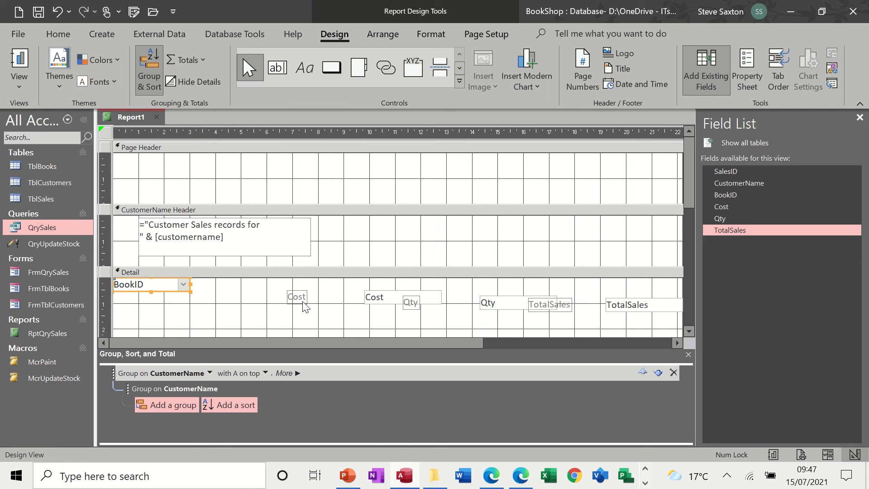
drag(300, 300, 228, 290)
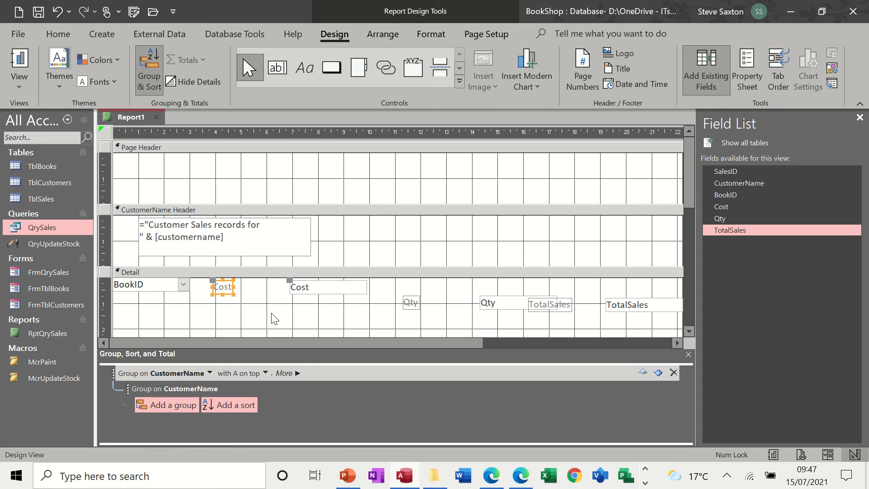
key(Delete)
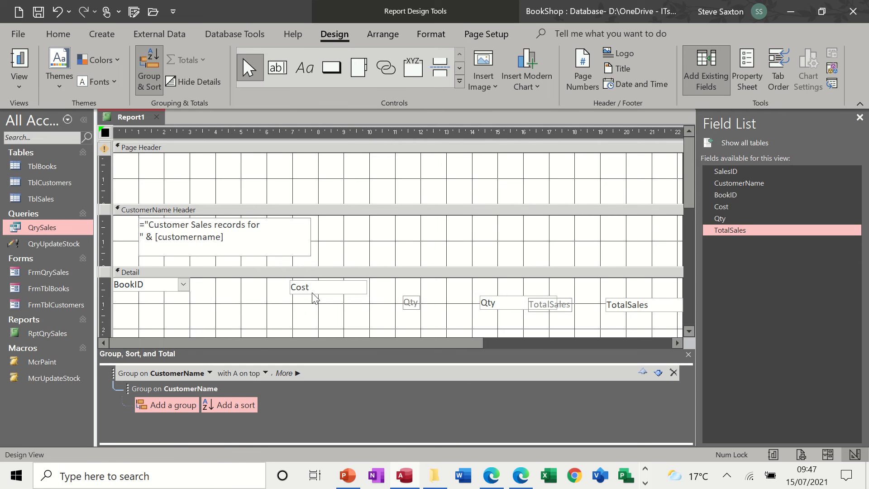
drag(316, 298, 239, 288)
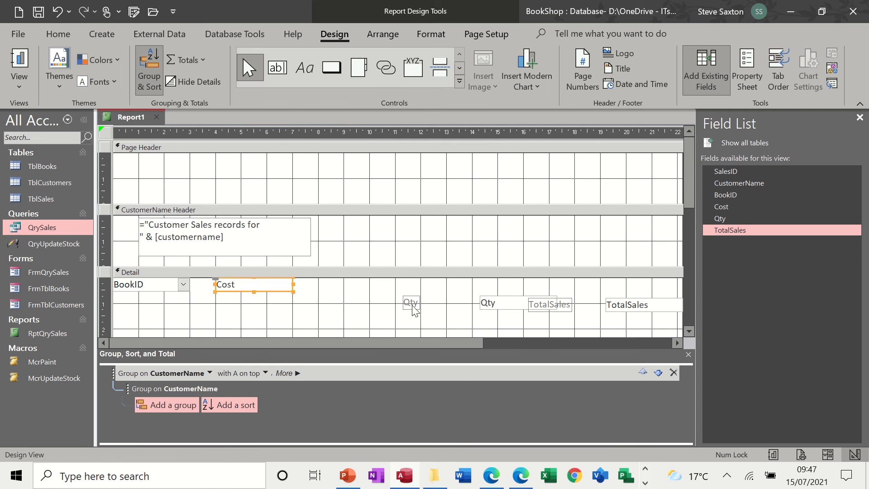
- Delete the Qty and TotalSales labels and move the fields to the top of Detail, at about 7 and 11 cm
drag(412, 304, 325, 291)
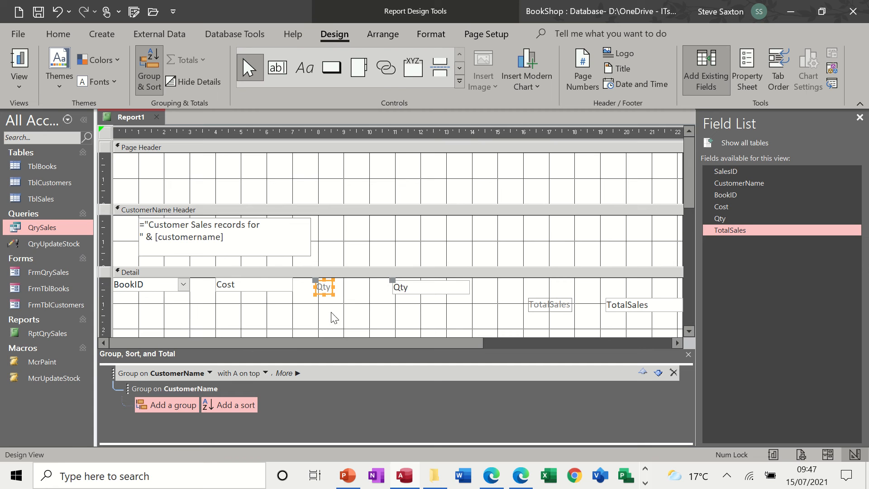
key(Delete)
drag(418, 293, 318, 288)
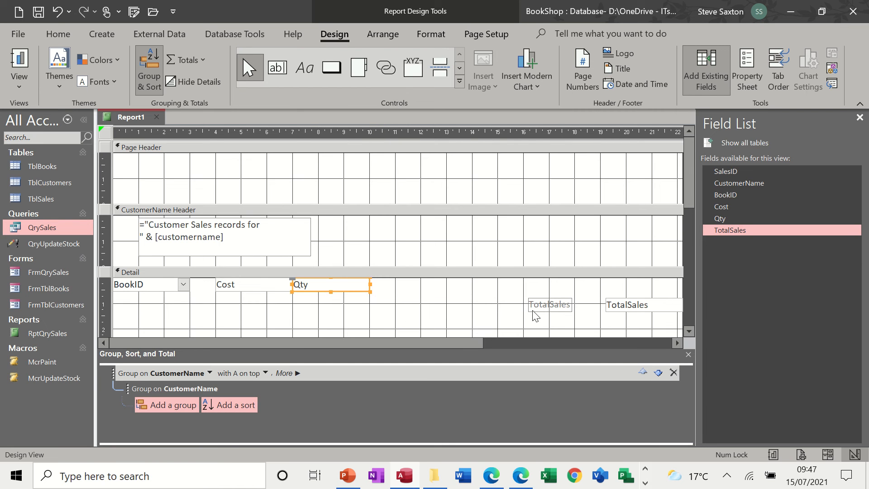
drag(536, 307, 379, 286)
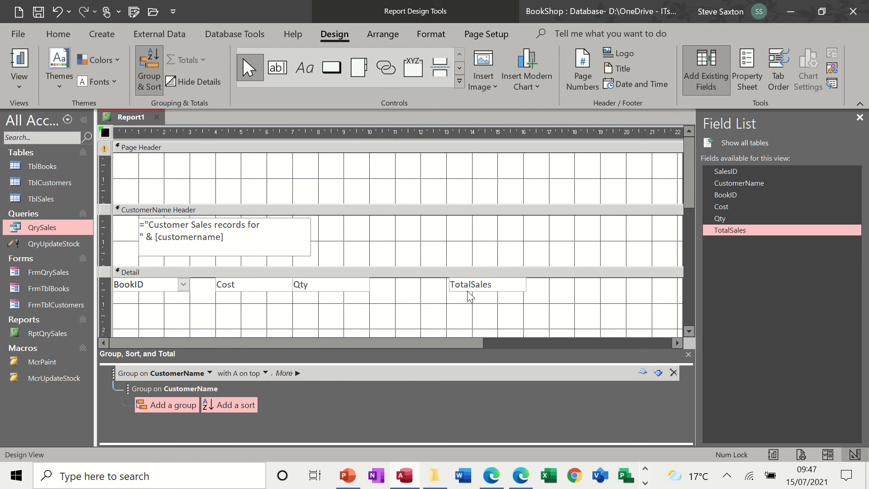
drag(469, 290, 415, 288)
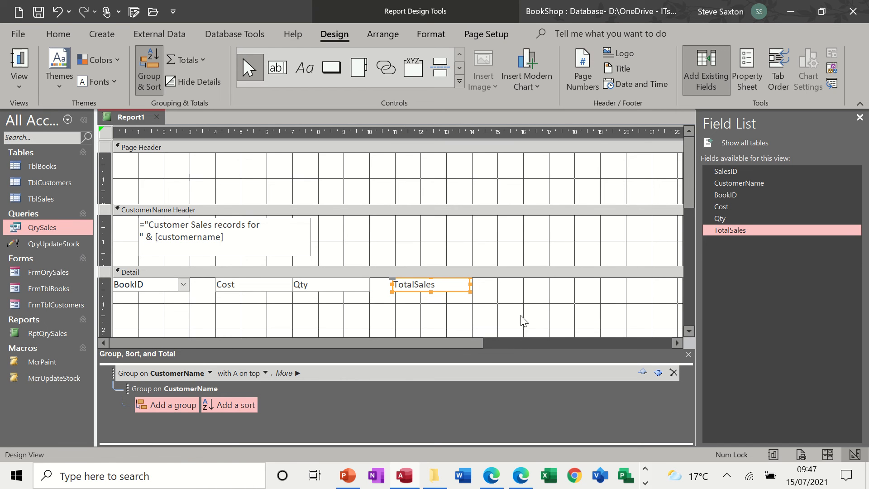
- Shorten the Detail section to about 1 cm high, check it in Report View and return to Design View
scroll(521, 320, down, 3)
drag(435, 282, 438, 227)
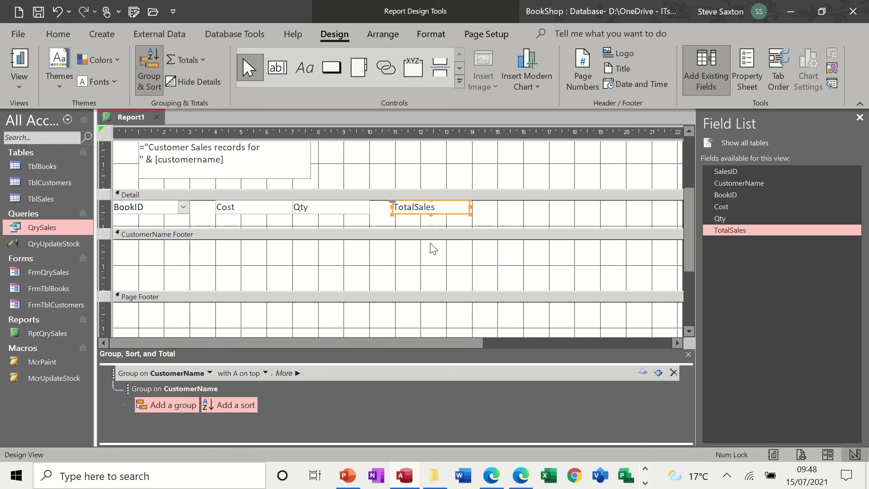
click(29, 61)
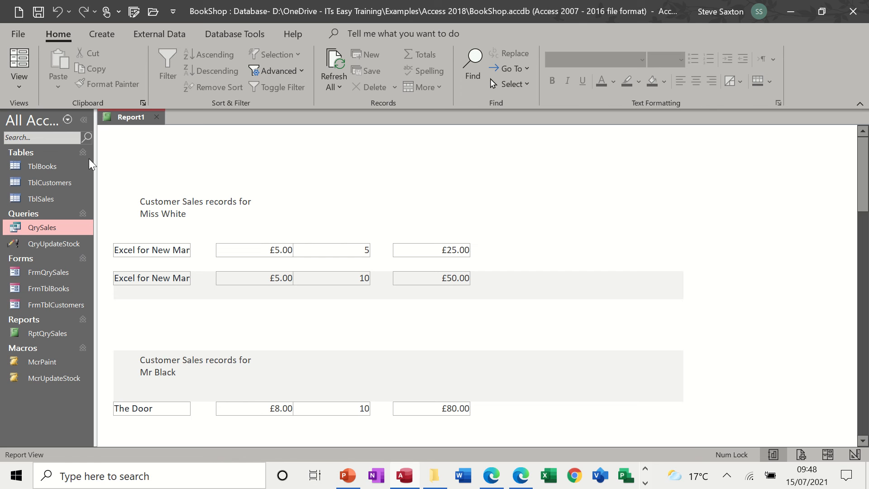
click(19, 84)
click(68, 212)
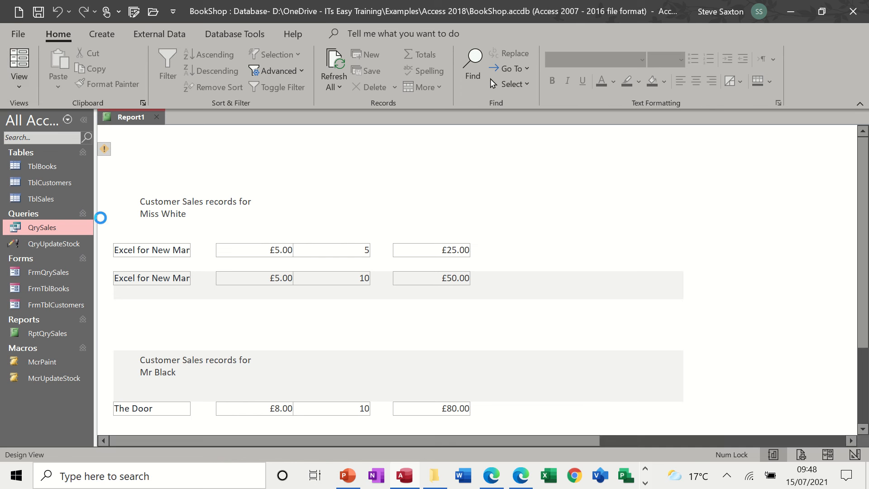
- Set the border style of all four Detail fields to Transparent and check the report in Report View
click(106, 284)
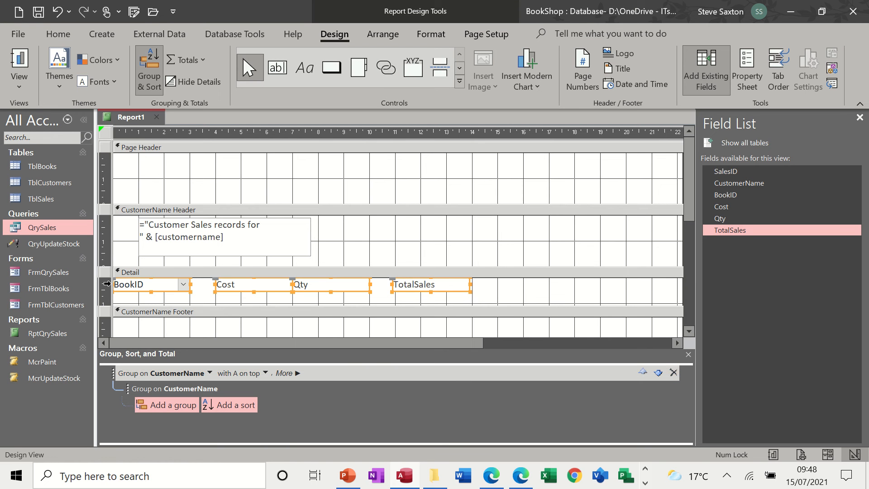
click(756, 75)
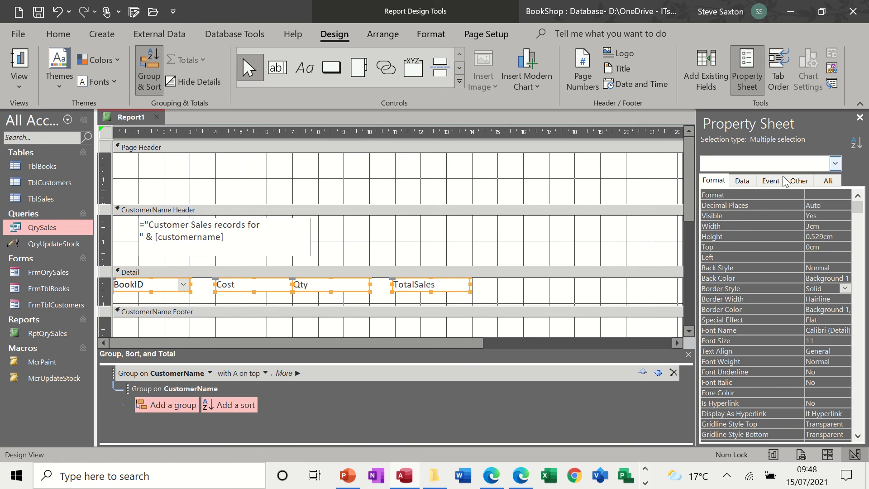
click(845, 288)
click(835, 295)
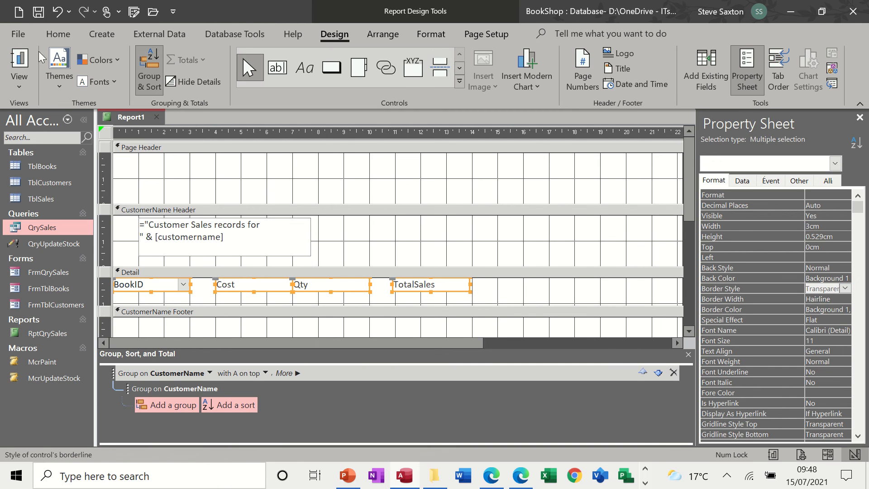
click(26, 61)
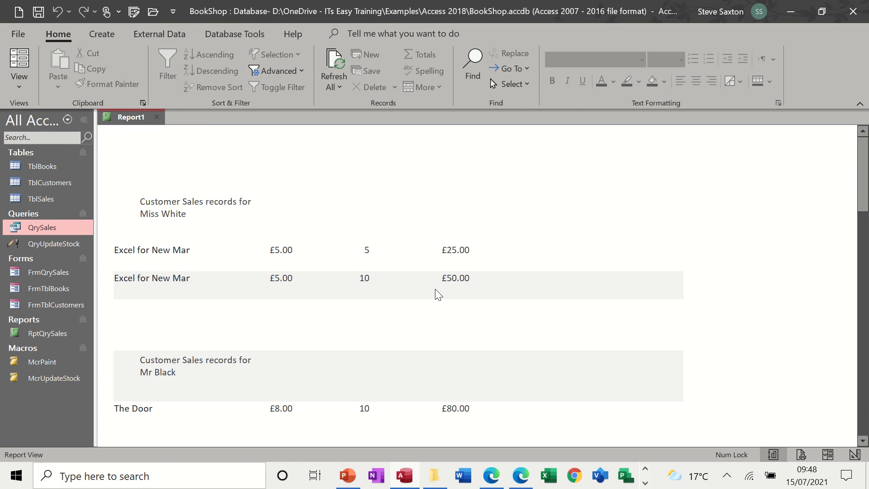
- In Design View, hide the grouping pane and draw a text box about 3.4 cm wide in the CustomerName Footer, below TotalSales
click(20, 88)
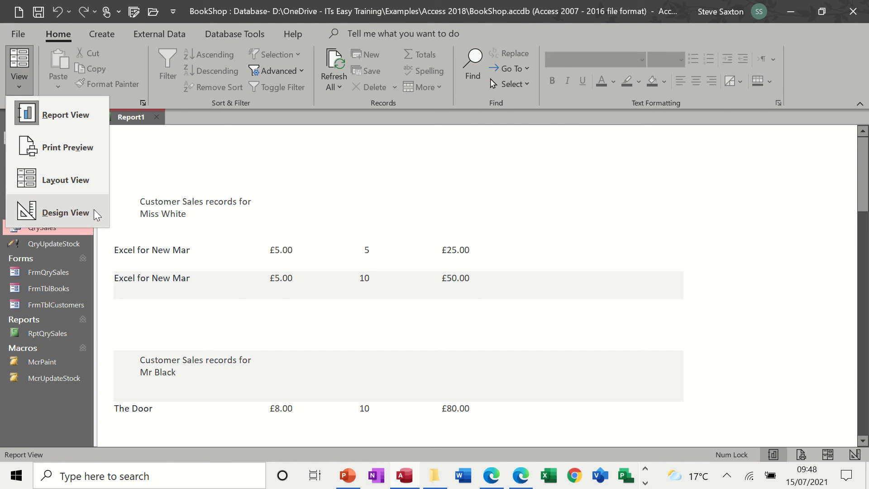
click(90, 213)
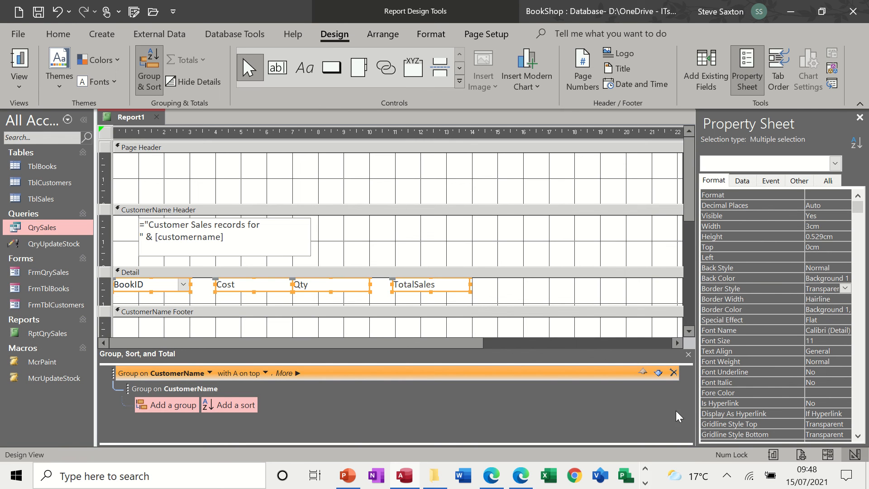
click(688, 354)
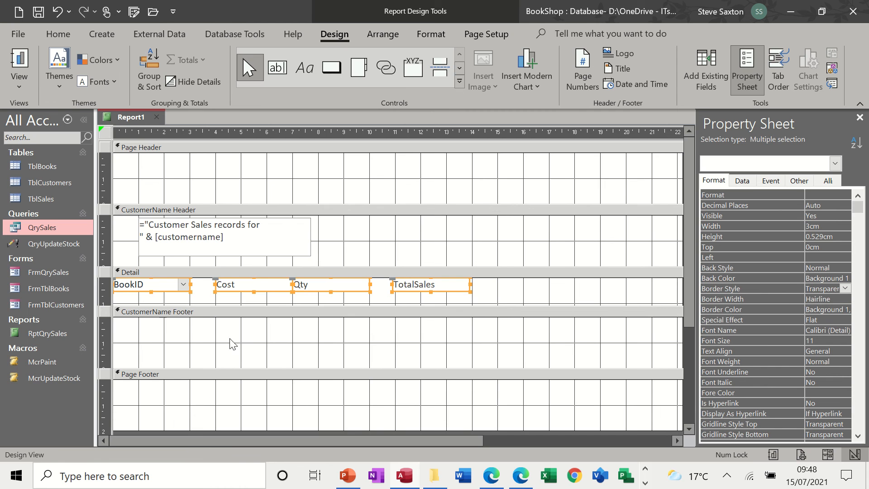
click(278, 71)
drag(388, 325, 475, 339)
- Caption the footer text box's label Total Sales and enter the expression =sum([totalsales]) in the text box
click(332, 335)
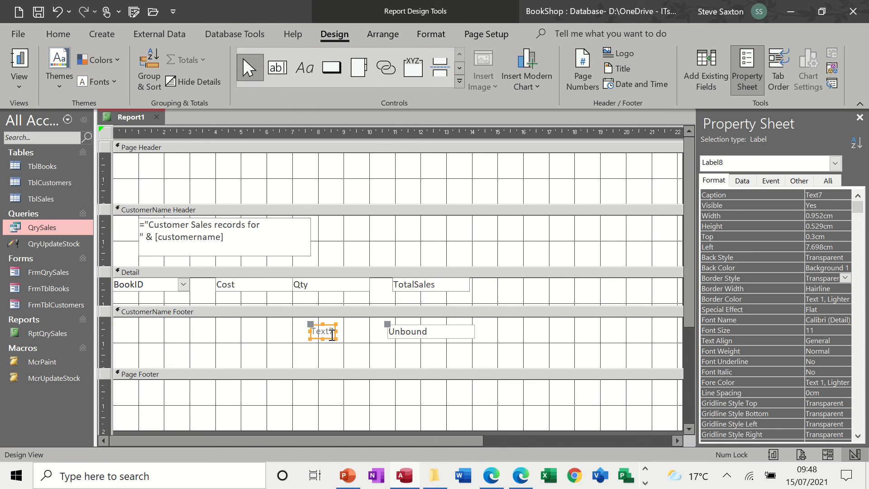
double_click(334, 334)
text(Total Sales)
click(438, 337)
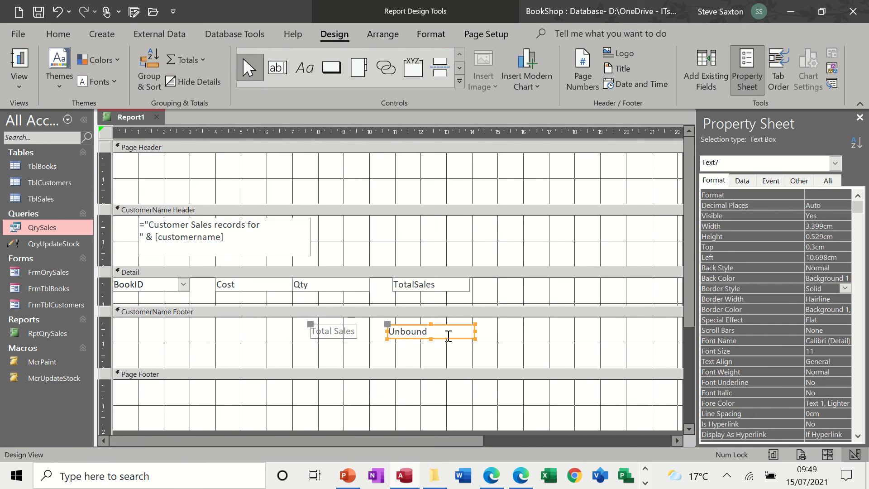
text(=sum([totalsales)
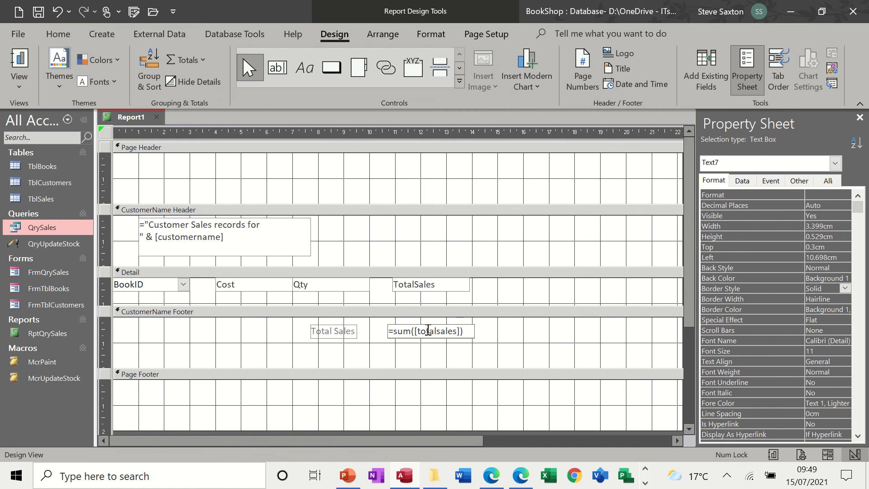
click(534, 340)
- Set the format of the CustomerName Footer sum to Currency and check the report in Report View
click(432, 335)
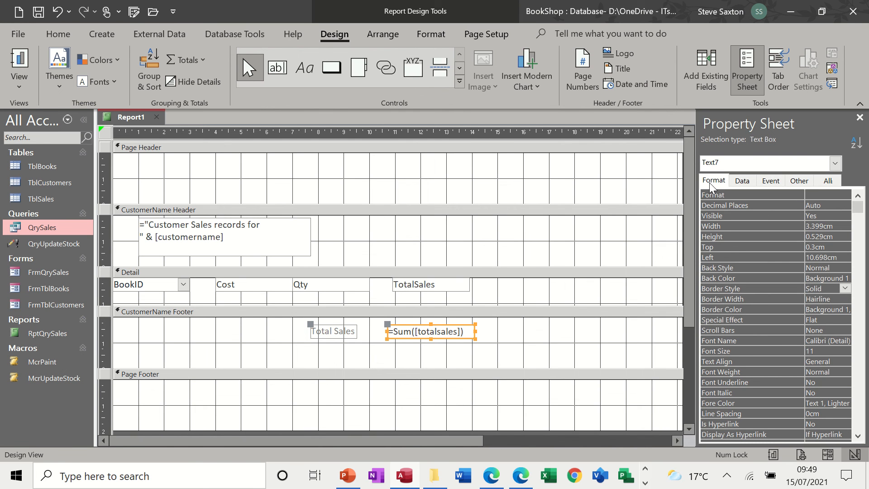
click(812, 197)
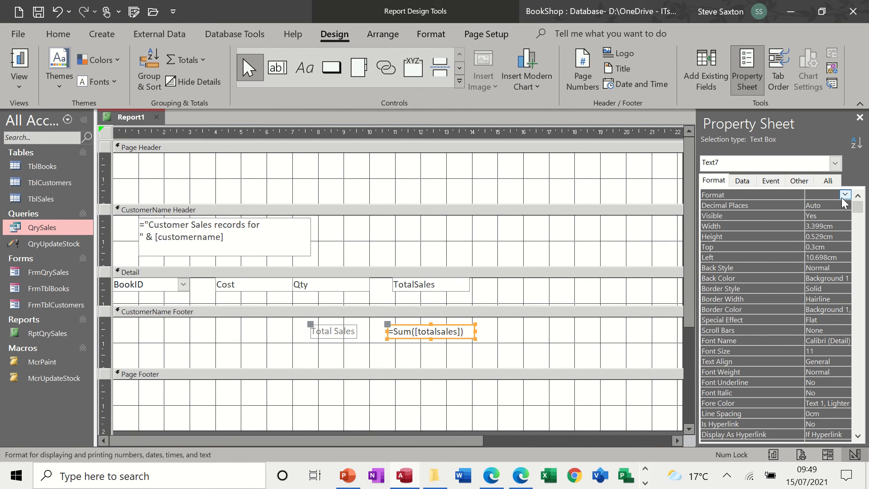
click(845, 195)
click(813, 283)
click(23, 61)
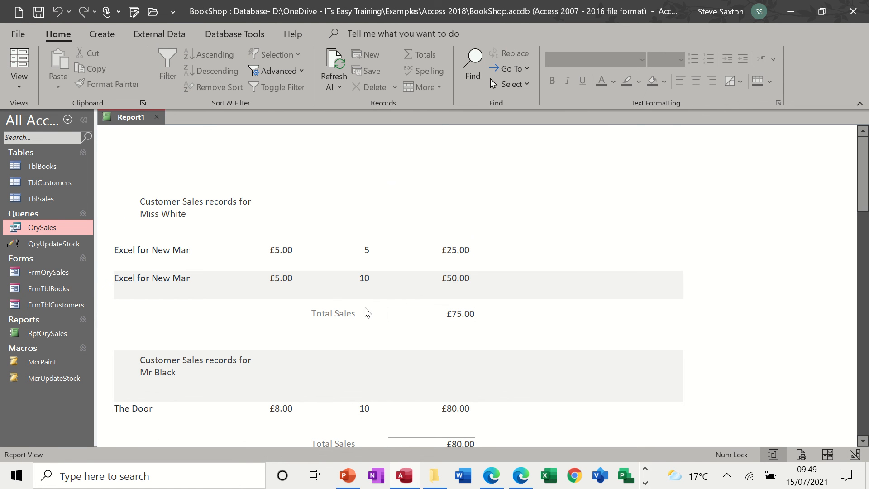
- Return to Design View and select the Total Sales label together with the sum text box in the CustomerName Footer
click(20, 79)
click(50, 211)
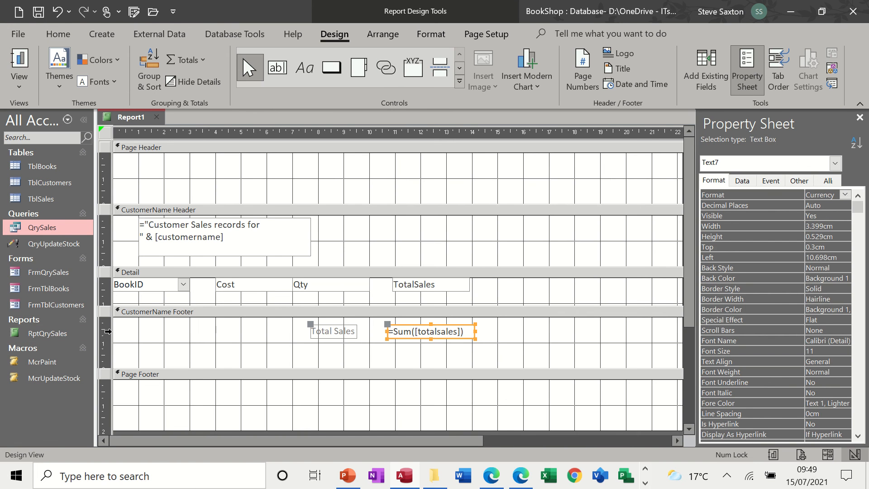
shift+click(311, 335)
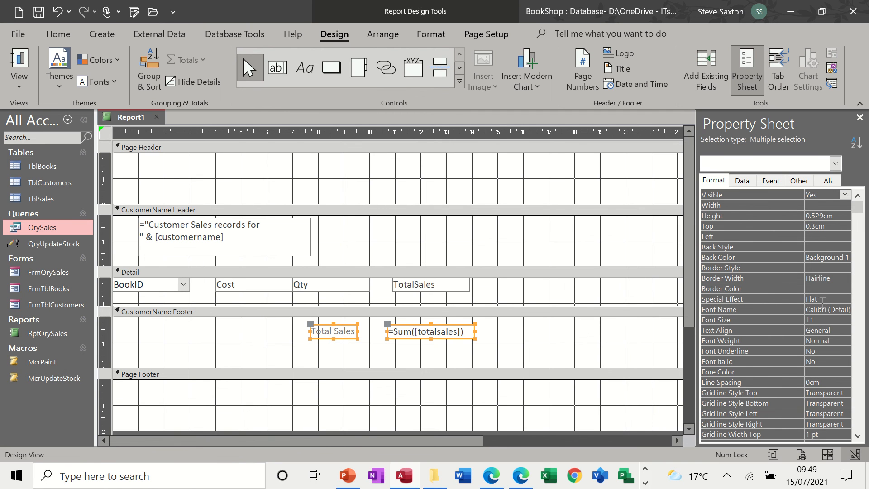
click(849, 257)
click(835, 257)
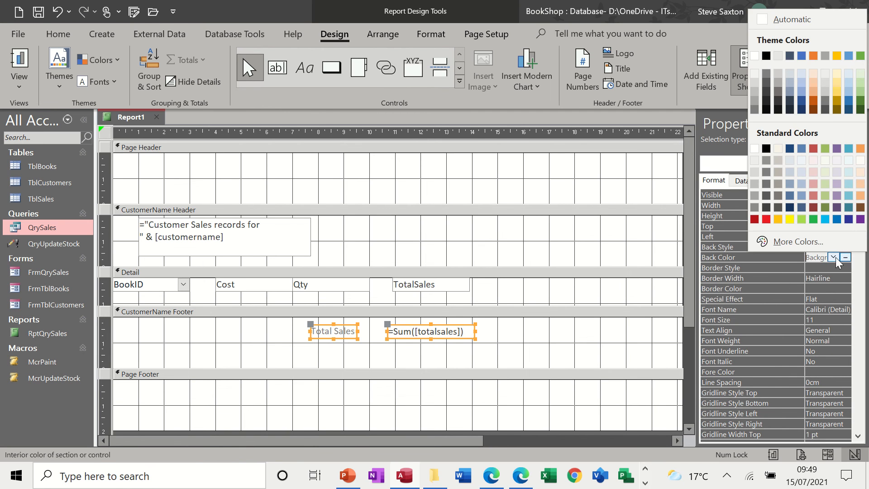
click(823, 257)
click(831, 257)
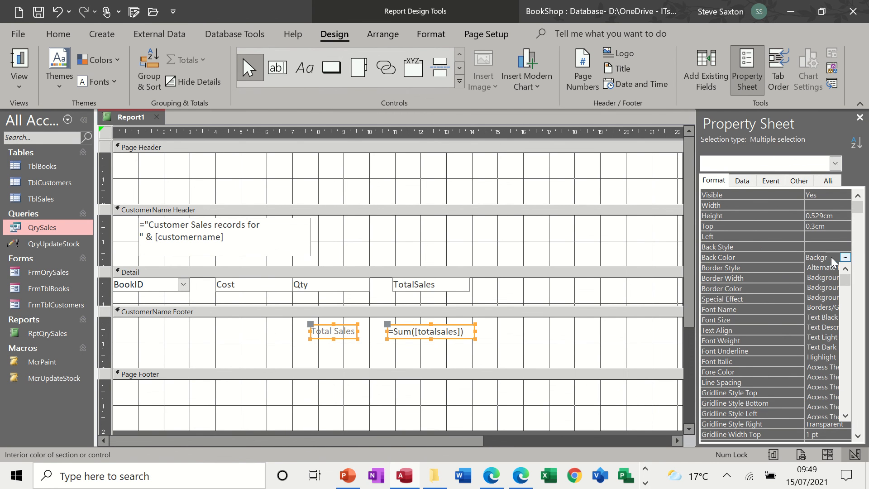
click(832, 256)
- Set the border style of the selected footer label and sum to Transparent and check the customer totals in Report View
click(812, 267)
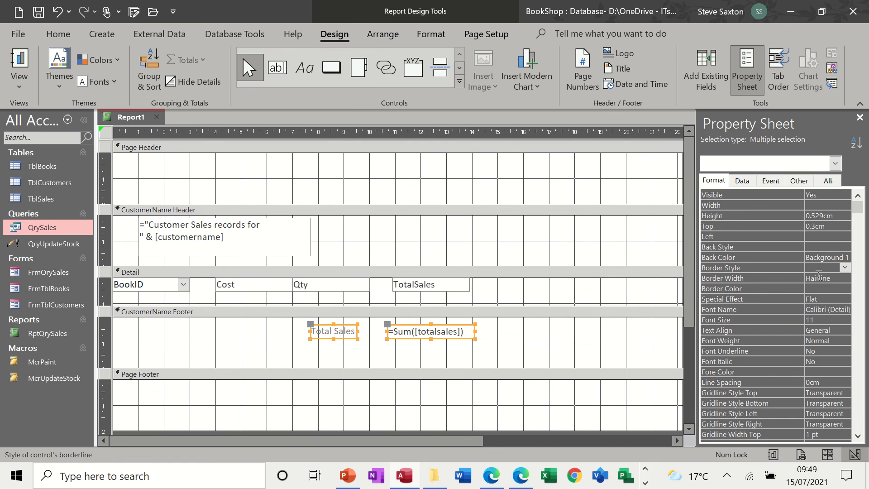
click(845, 267)
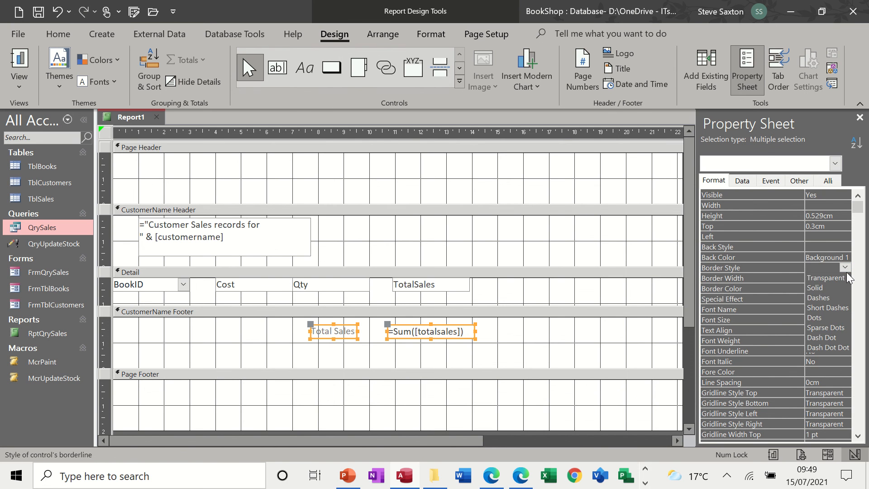
click(834, 274)
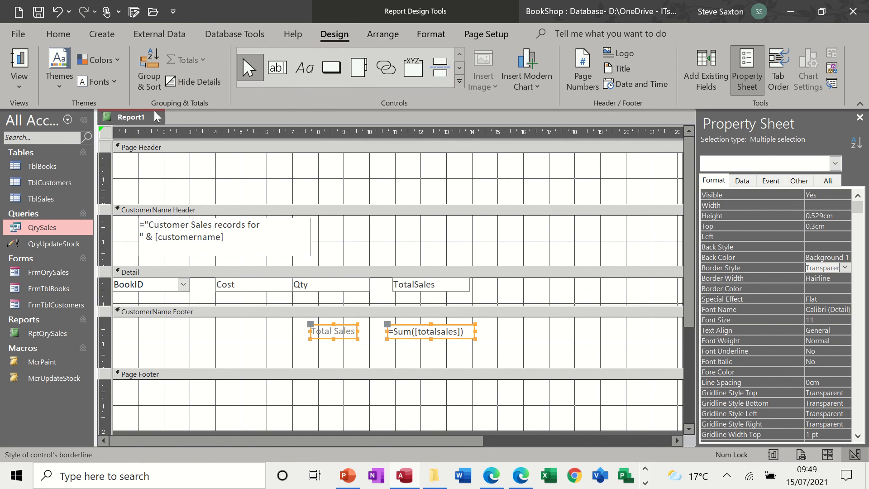
click(19, 59)
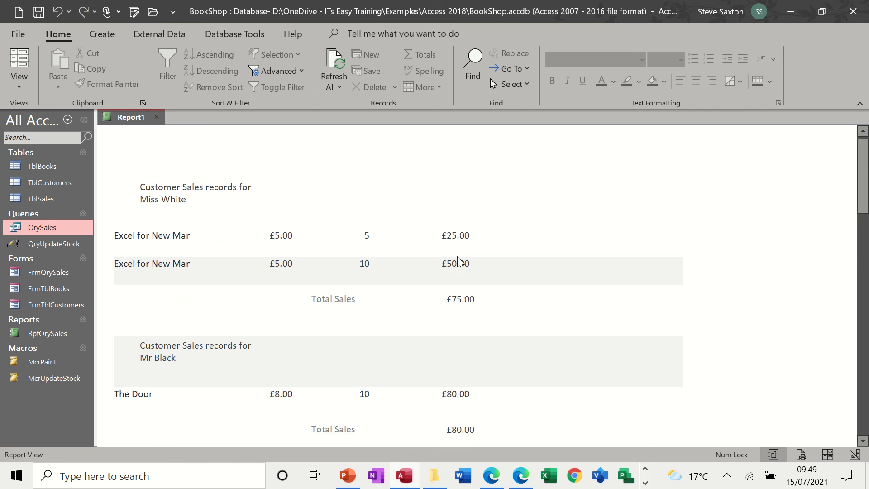
scroll(434, 272, down, 2)
scroll(433, 268, down, 2)
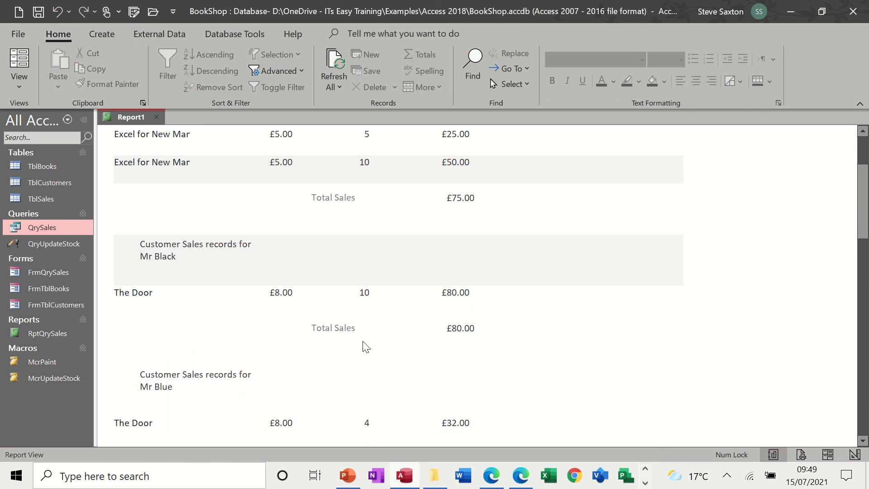
scroll(276, 358, down, 4)
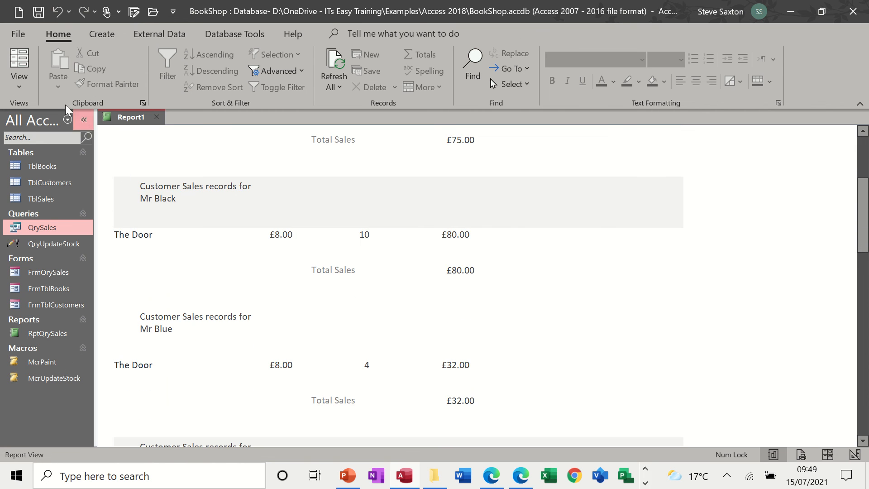
- In Design View, shorten the CustomerName Footer to about 1 cm and the Detail section to just below its fields
click(20, 87)
click(68, 212)
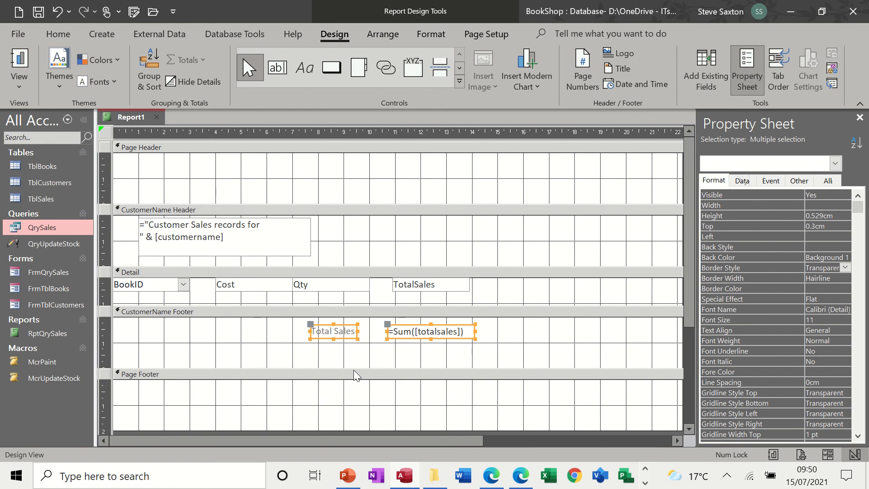
drag(354, 366, 354, 344)
drag(375, 305, 374, 292)
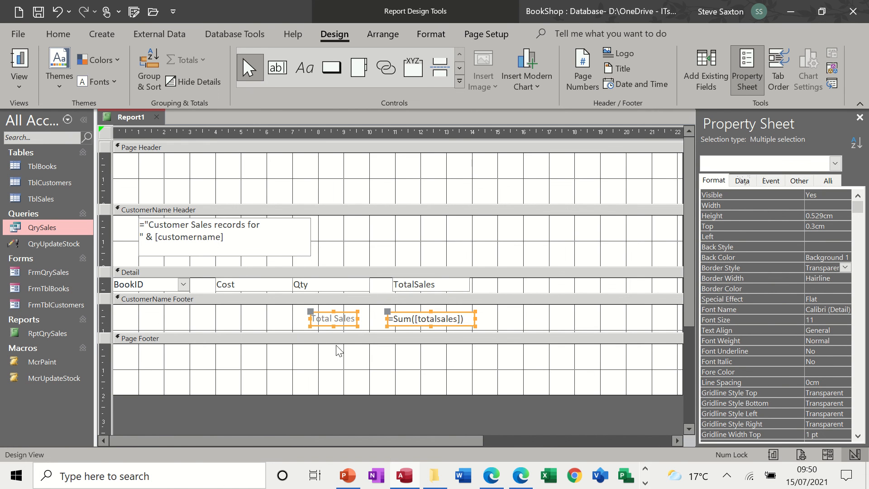
- Turn on the Report Header/Footer and copy the customer sum with its label into the Report Footer, roughly below the original
right_click(219, 342)
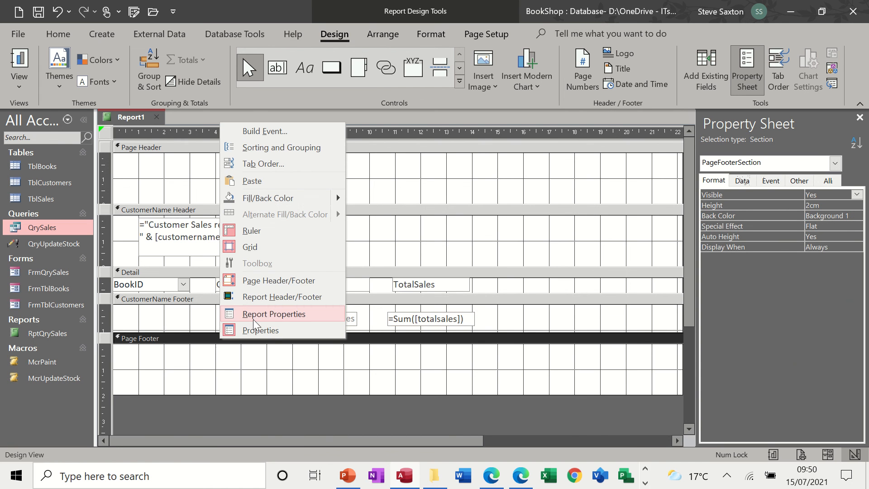
click(272, 297)
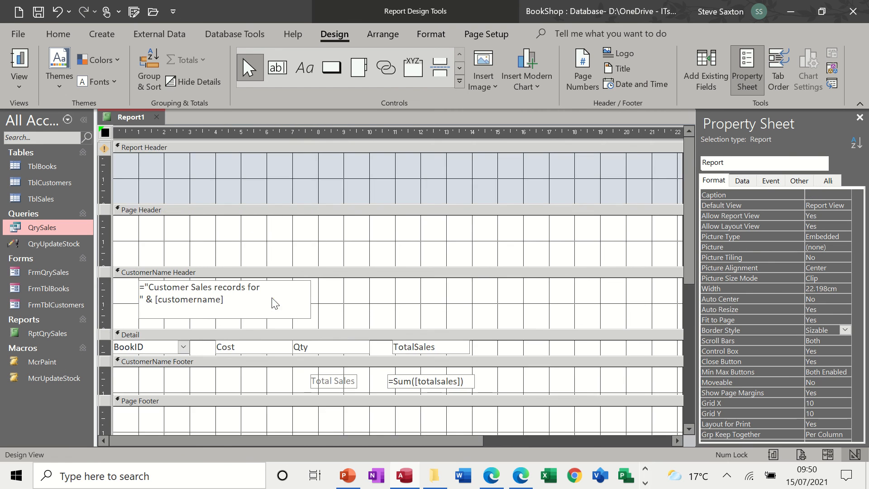
scroll(276, 353, down, 4)
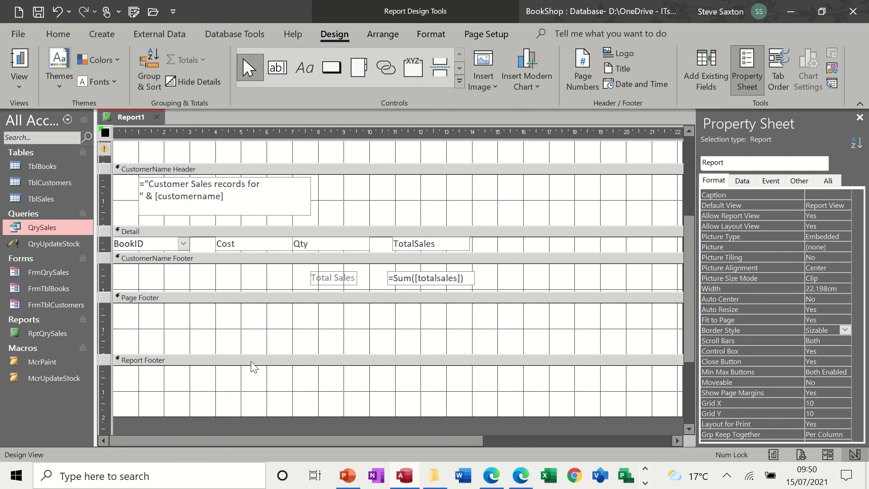
click(419, 279)
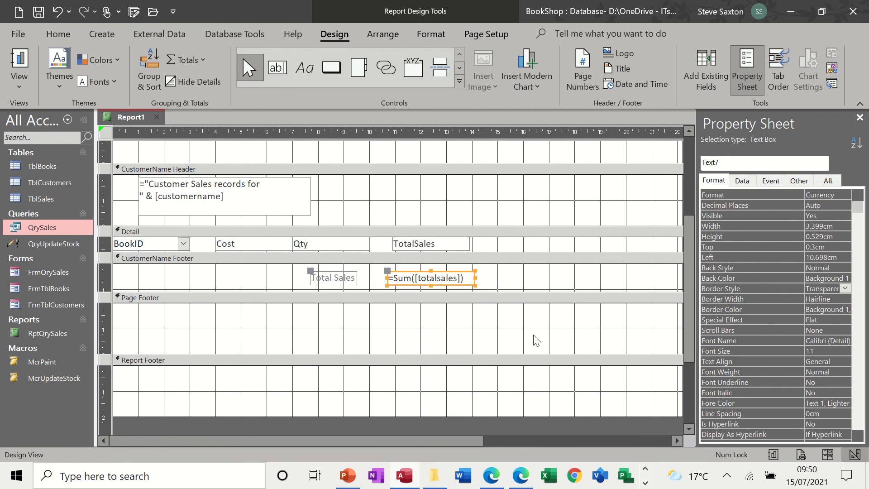
click(456, 387)
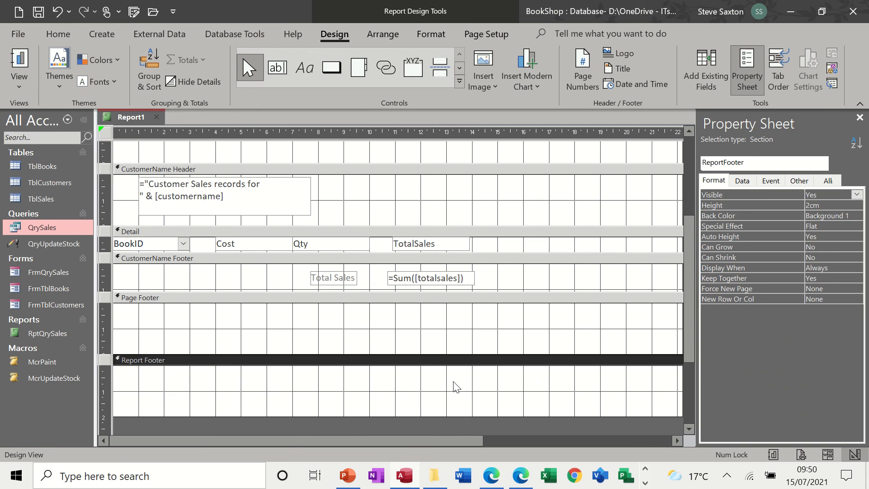
key(ctrl+v)
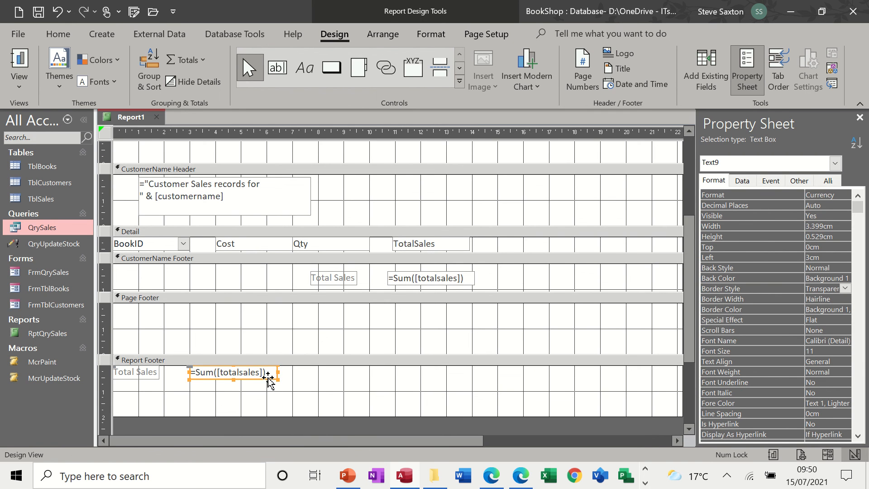
drag(271, 379, 471, 381)
- Change the caption of the Report Footer label to Company Sales
click(343, 373)
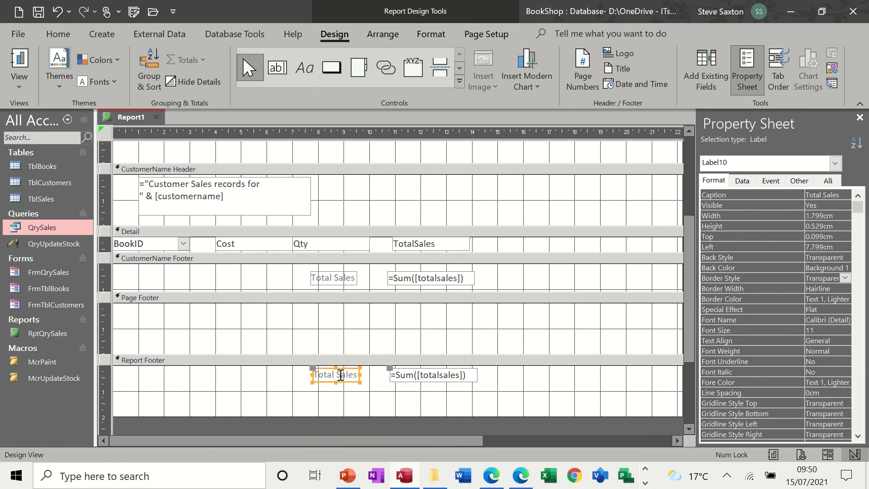
click(336, 375)
drag(336, 374, 313, 376)
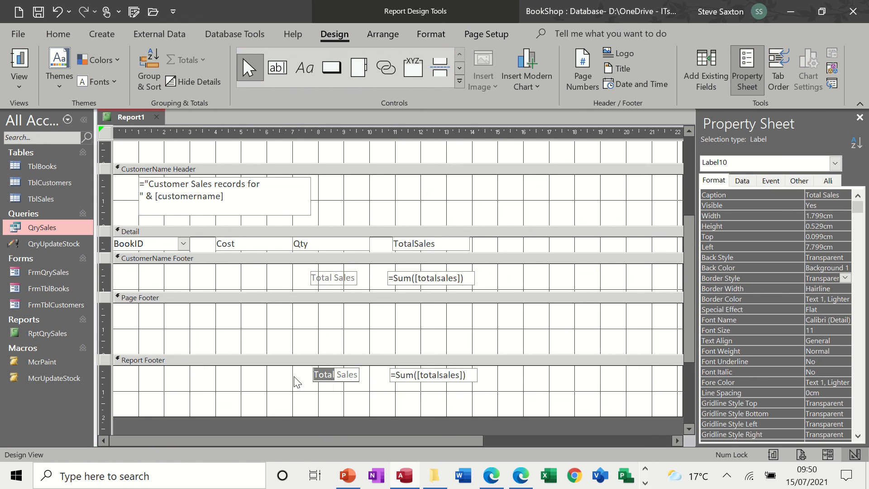
text(Company)
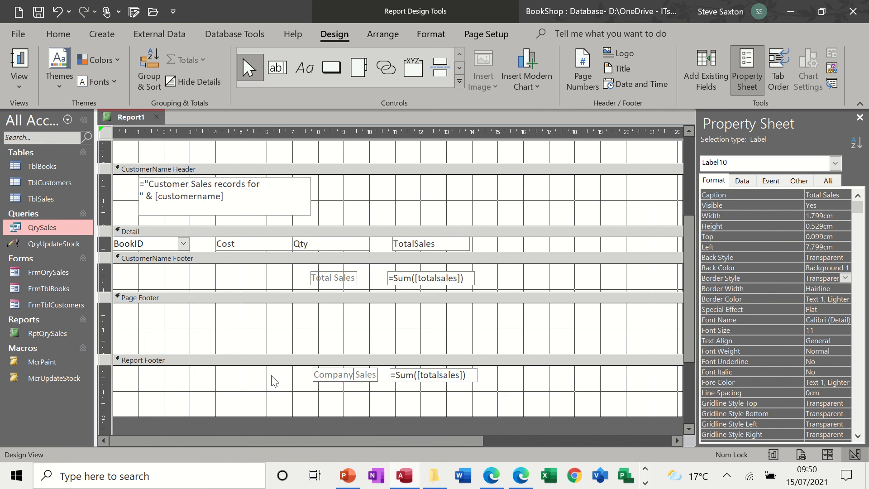
click(274, 381)
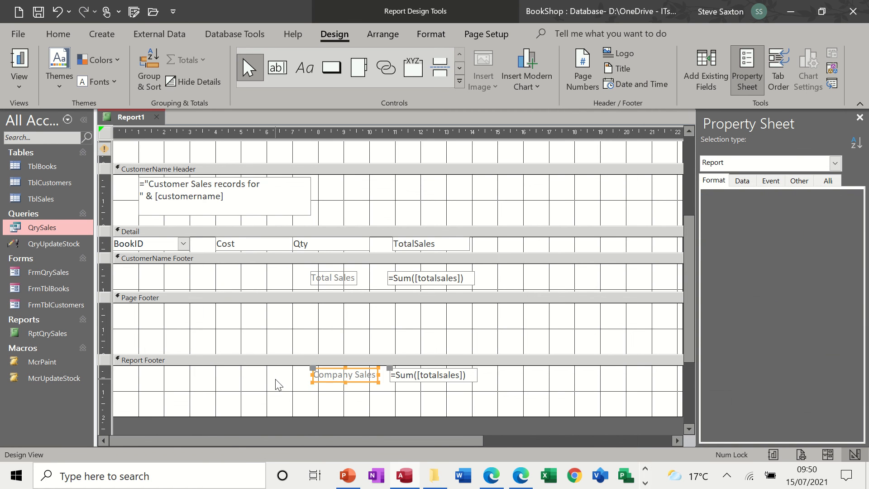
- Open Report View and examine the customer totals and the company sales total at the end of the report
click(19, 62)
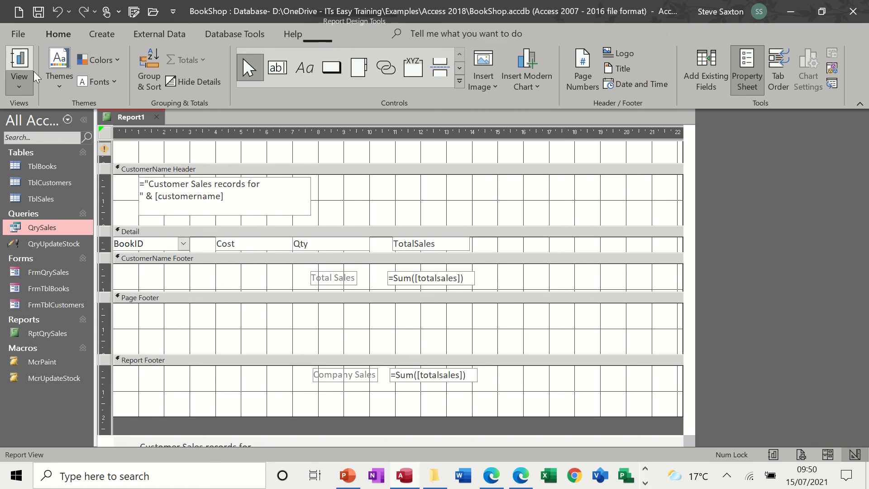
scroll(411, 365, down, 2)
scroll(382, 347, down, 8)
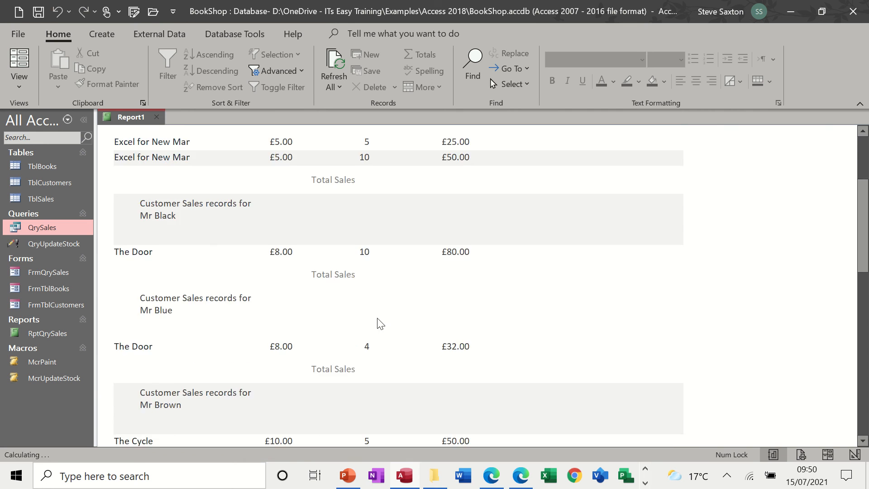
scroll(423, 319, down, 10)
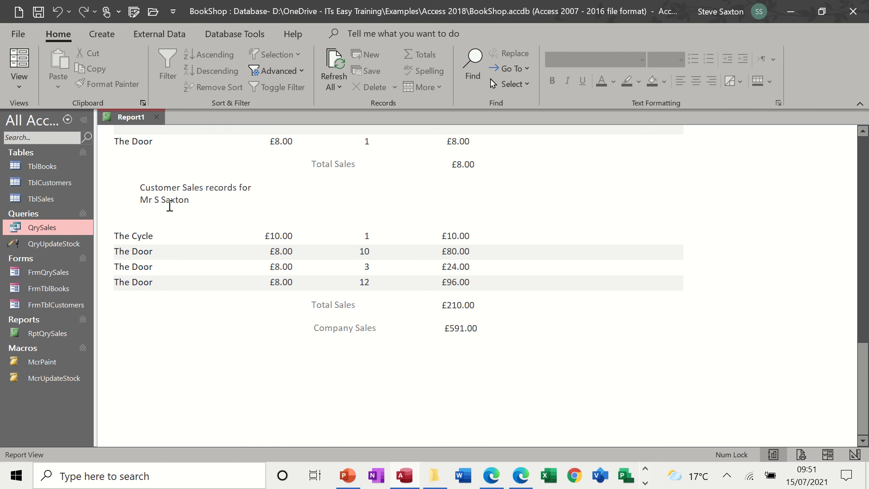
scroll(324, 281, up, 7)
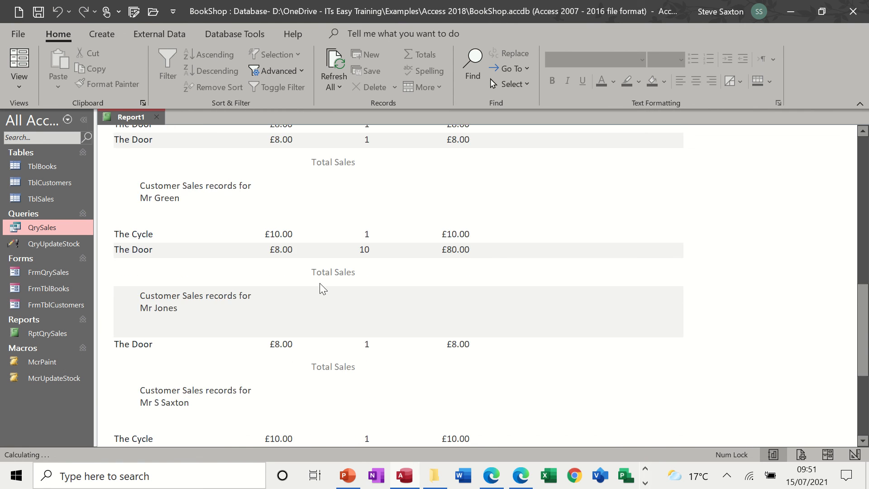
- Check the report's sections in Design View, and return to Report View to examine the customer headings, sales records and totals
click(20, 97)
click(50, 209)
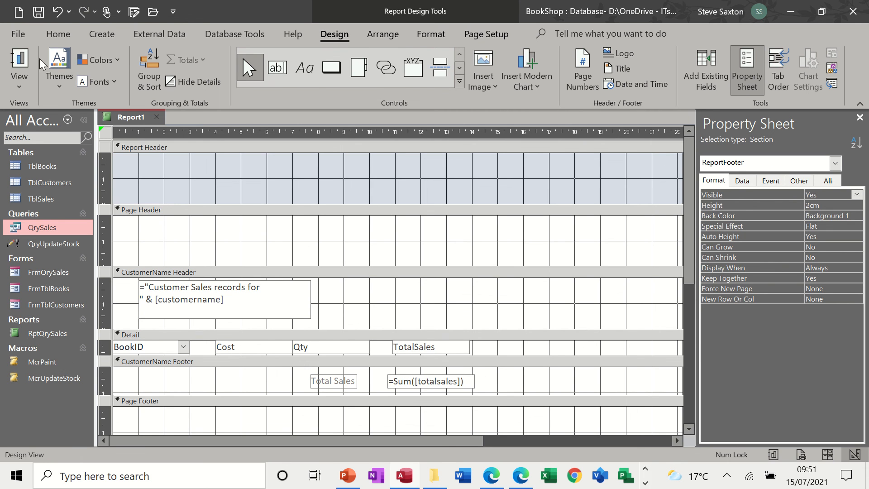
click(20, 60)
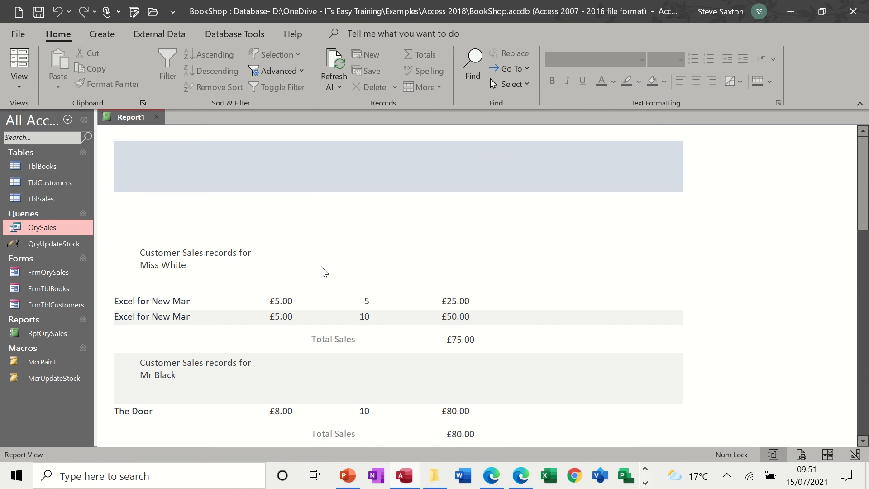
scroll(327, 272, down, 1)
scroll(326, 272, down, 1)
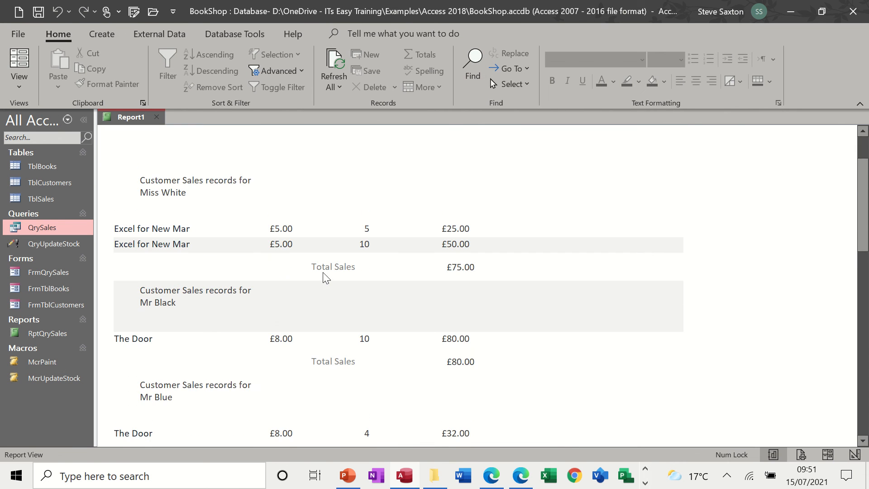
scroll(321, 274, down, 2)
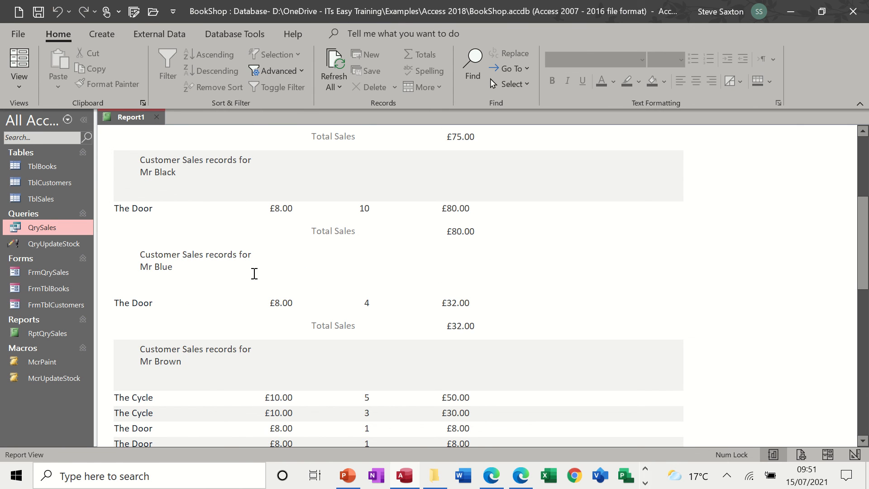
- Open RptQrySales in Design View and examine the summary expression and total fields in its CustomerName Footer
click(34, 334)
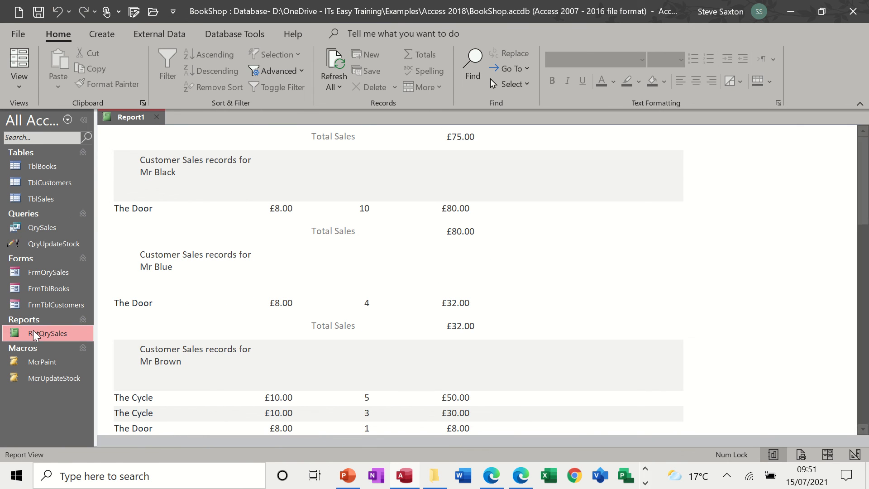
double_click(34, 334)
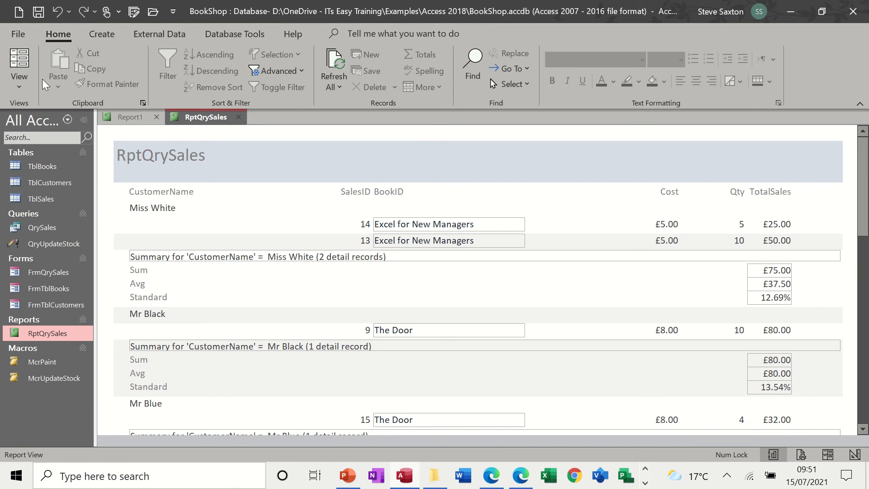
click(19, 83)
click(44, 213)
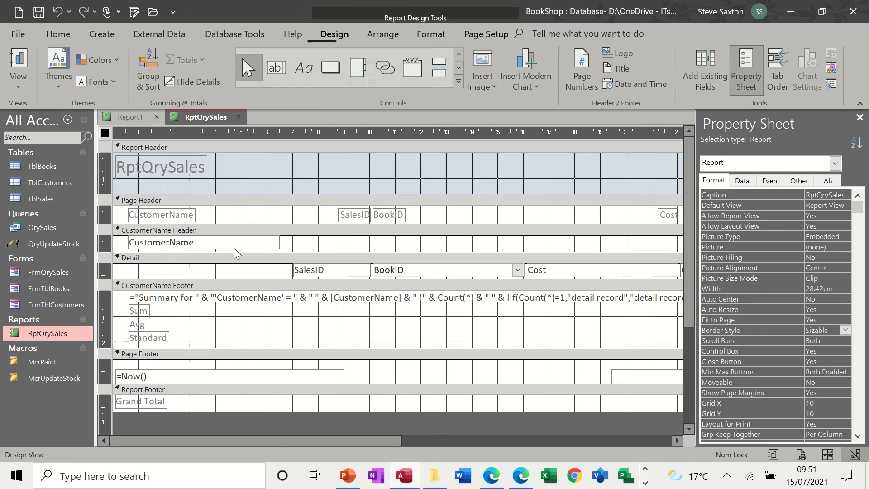
click(171, 298)
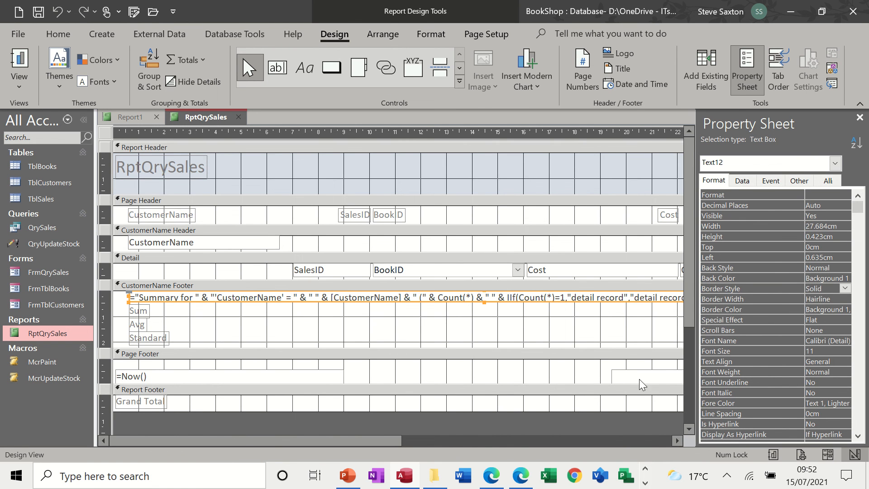
drag(371, 441, 493, 438)
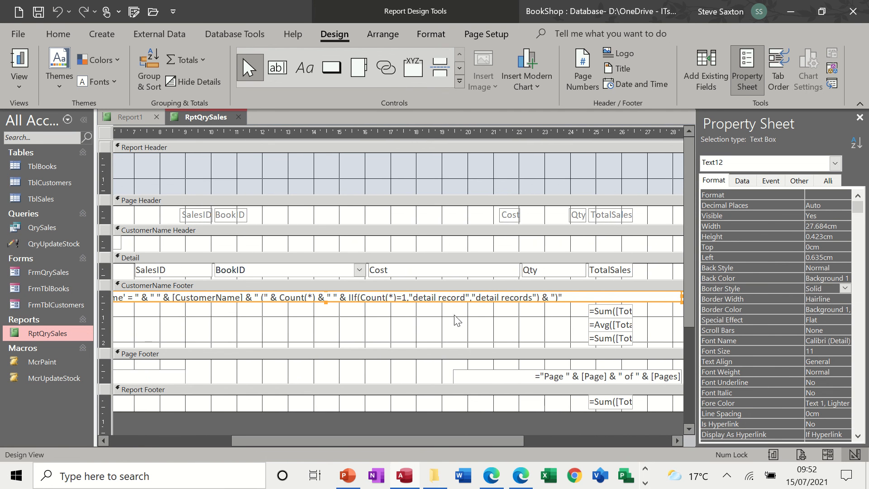